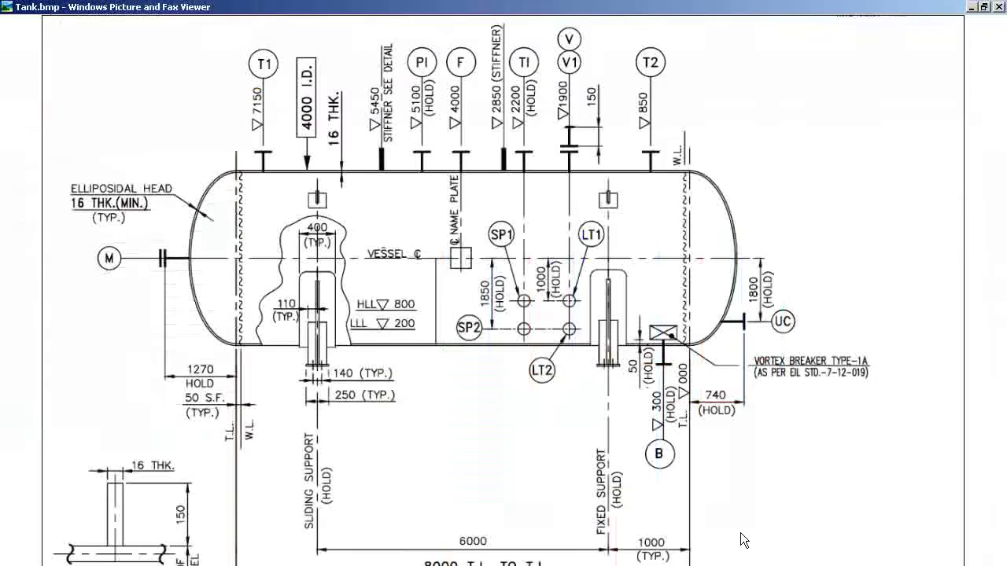
Step: Switch to PV Elite and start a new nozzle on SHELL 1 with the description T1
key("alt+Tab")
key("alt+Tab")
key("alt+Tab")
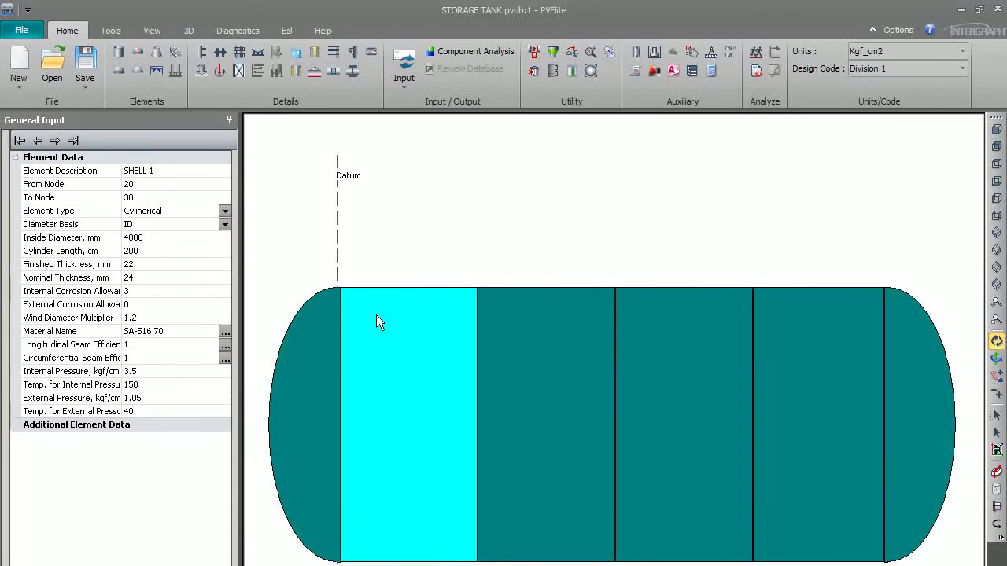
key("alt+Tab")
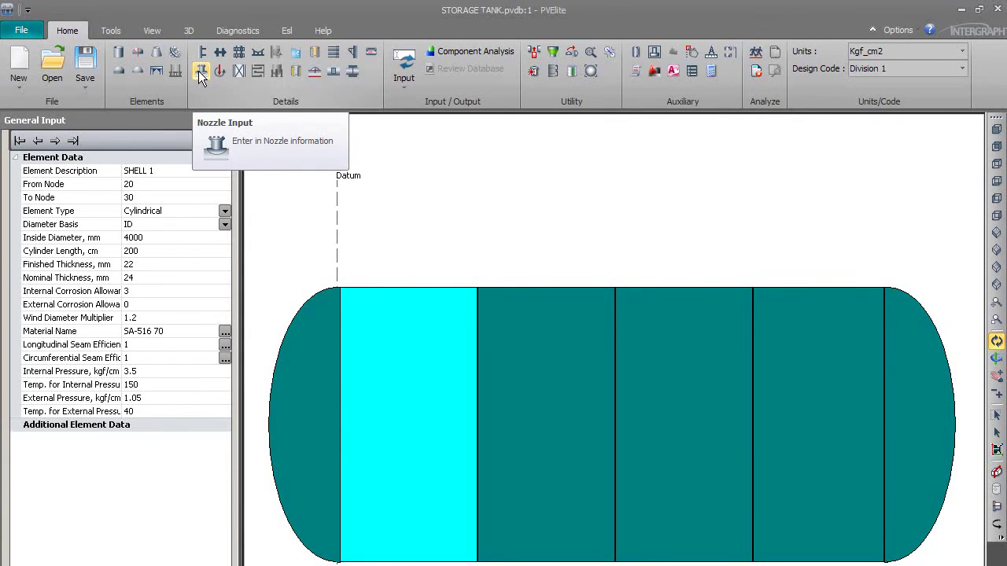
left_click(201, 72)
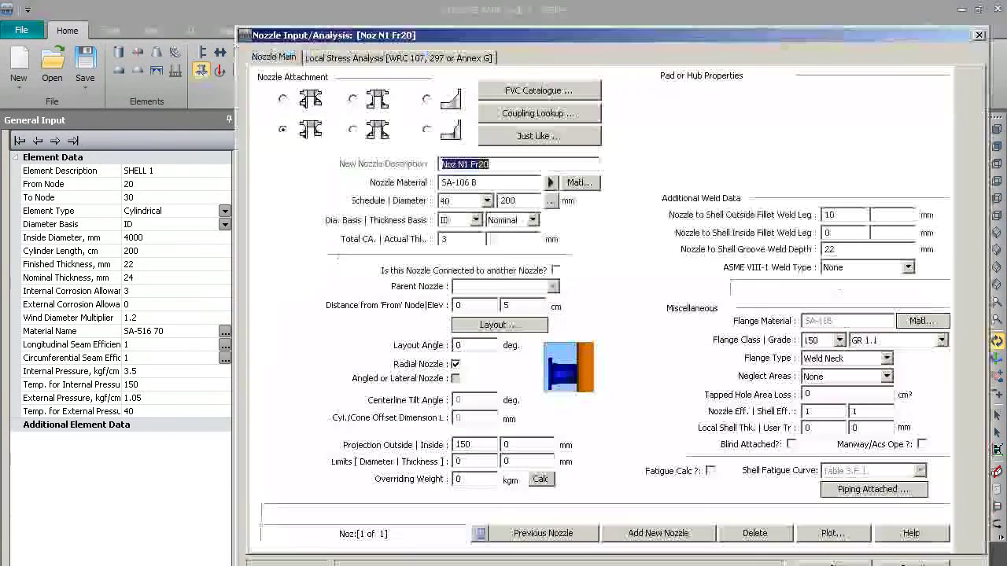
type("T")
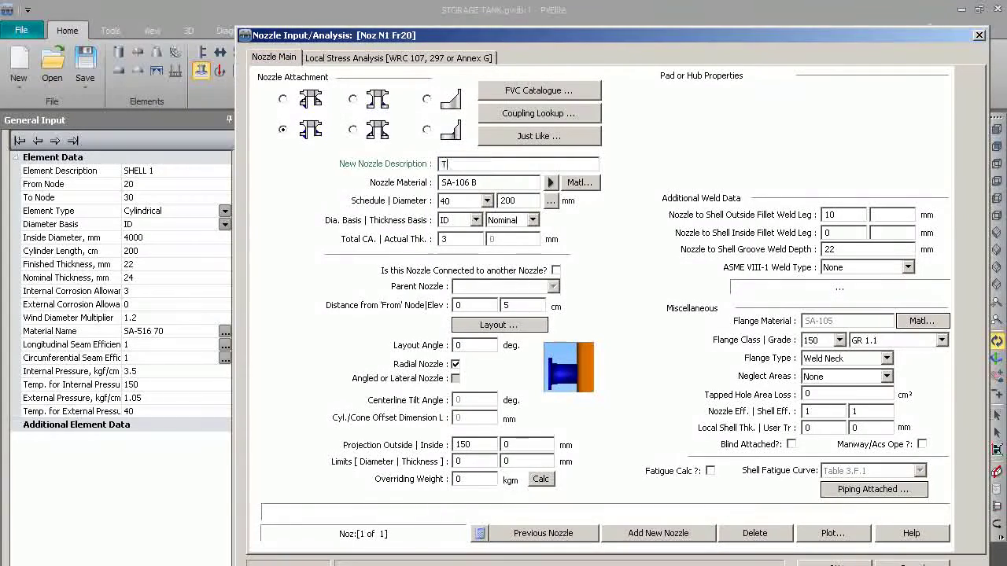
type("1")
key("Tab")
Step: Consult the nozzle schedule in nozzle.bmp and set the diameter of nozzle T1 to 700 mm
key("alt+Tab")
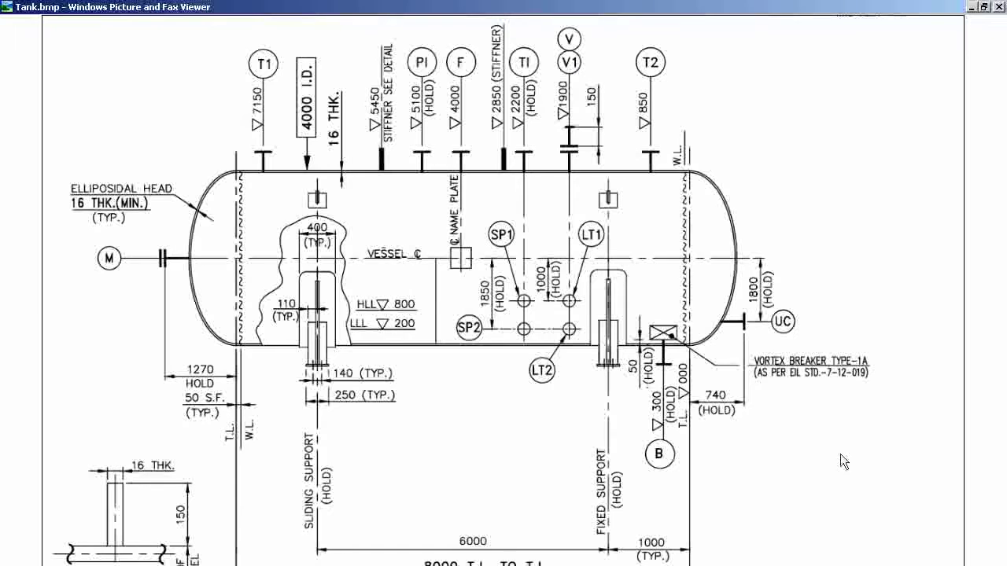
key("Left")
key("Left")
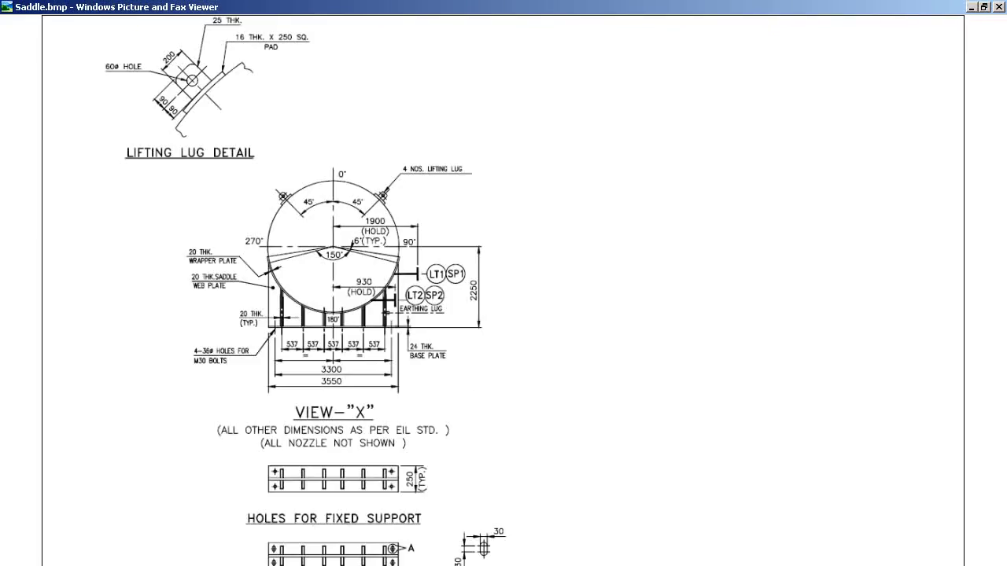
key("alt+Tab")
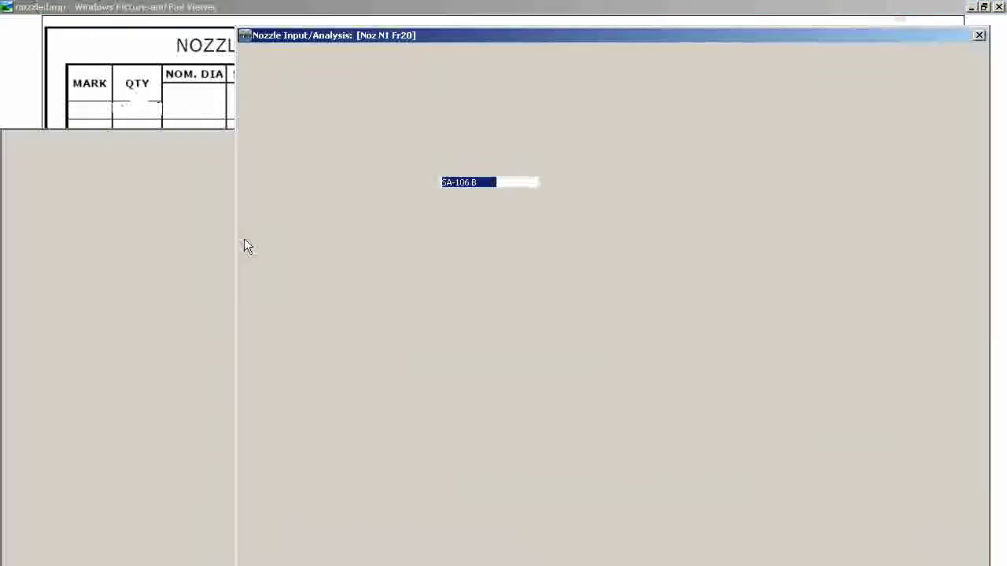
key("Tab")
key("Tab")
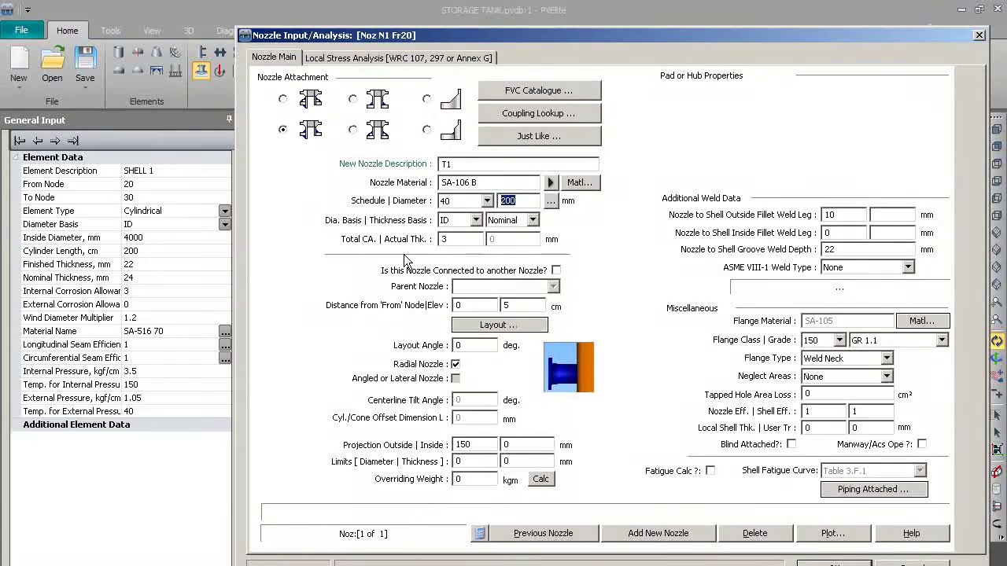
type("400")
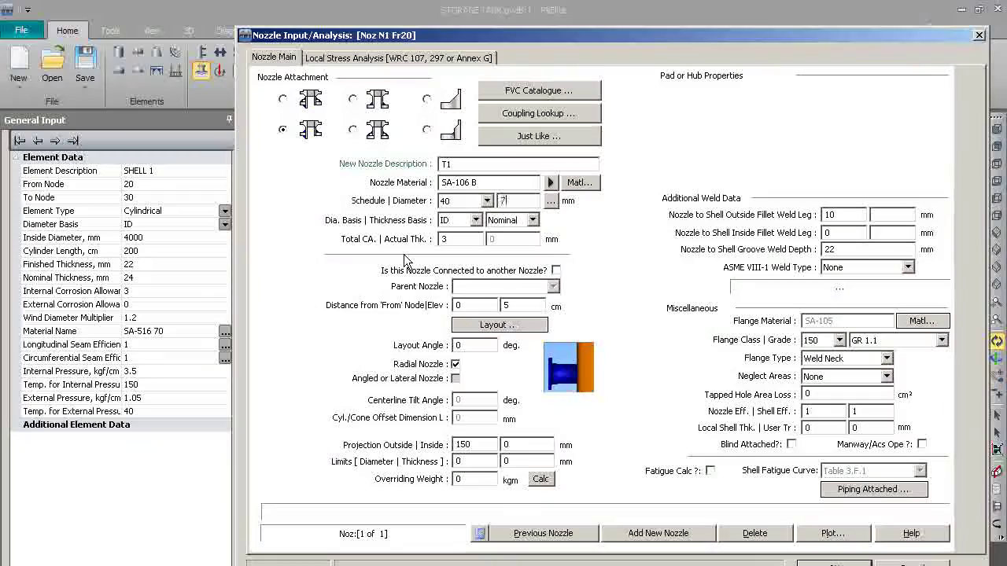
key("Tab")
Step: Set nozzle T1's schedule to None and its thickness basis to Actual, with an actual thickness of 20 mm
left_click(487, 201)
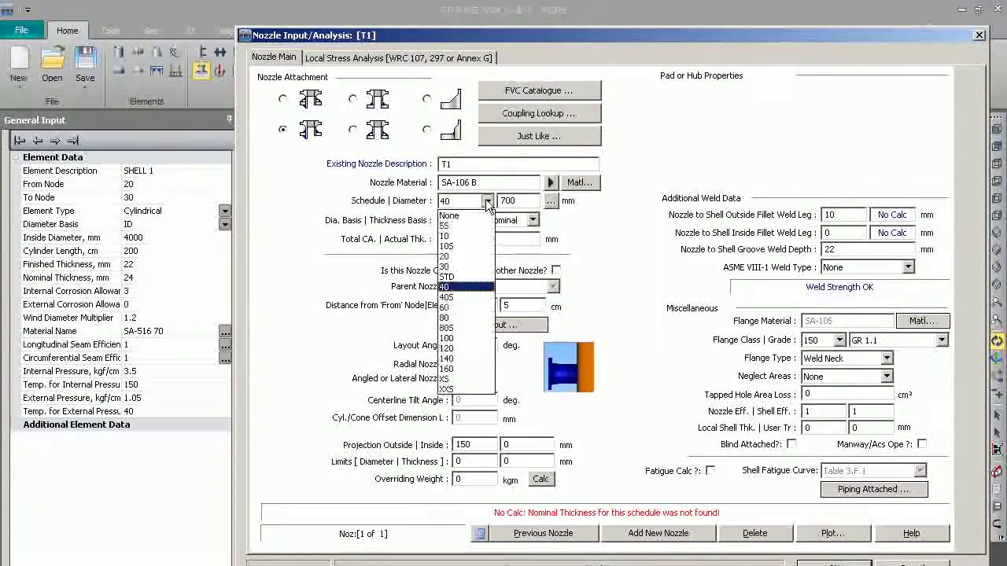
left_click(460, 212)
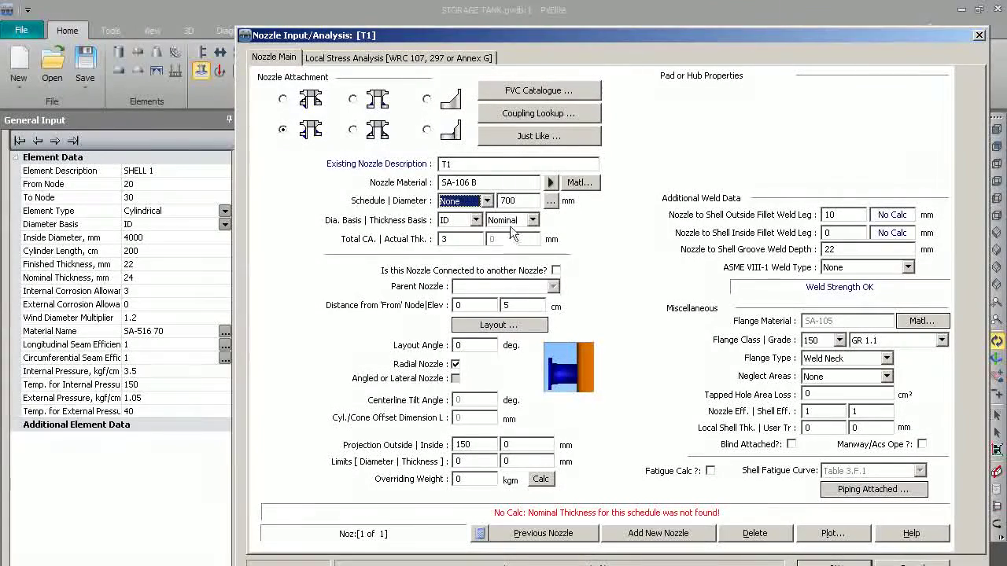
left_click(533, 220)
left_click(504, 240)
type("20")
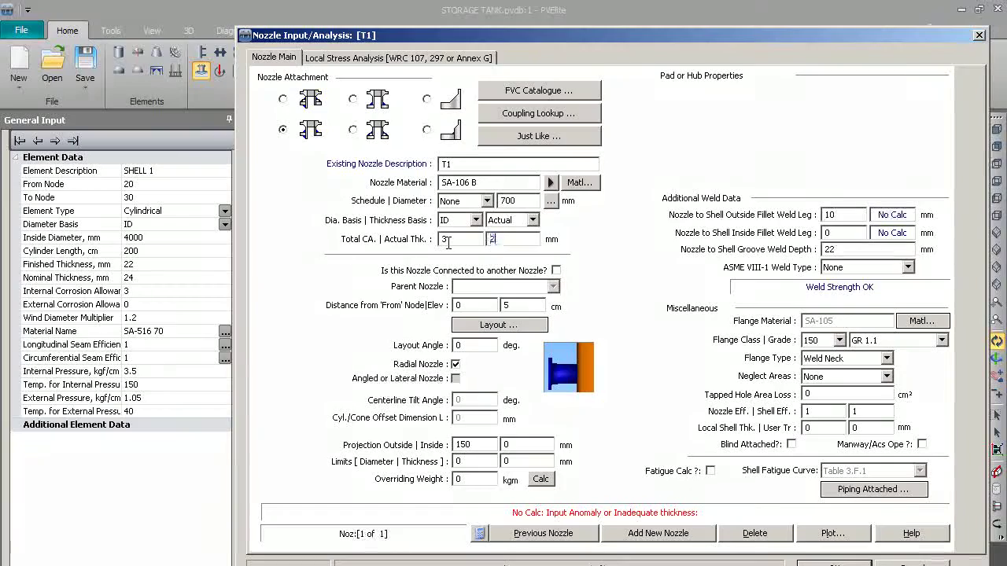
key("Tab")
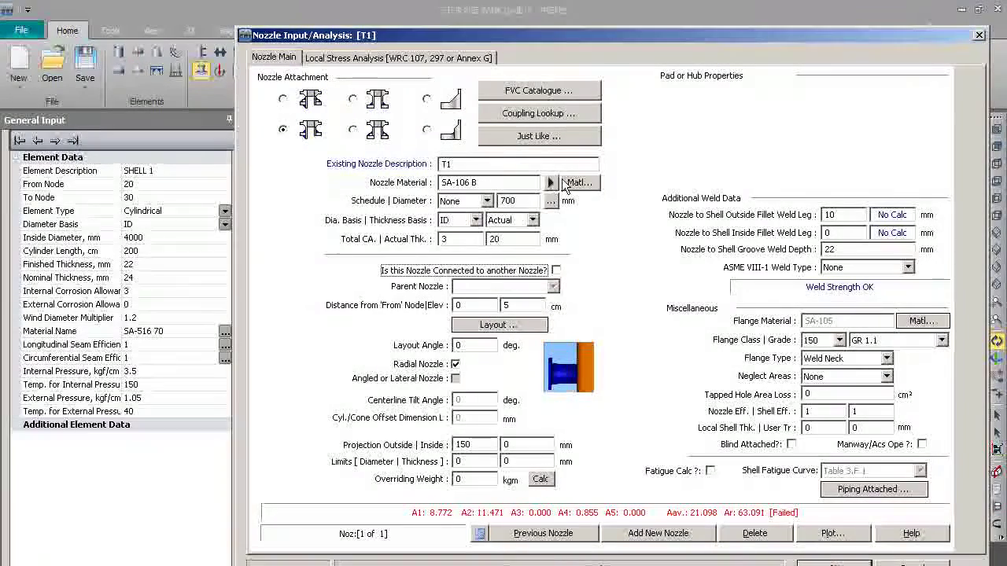
Step: Review the nozzle table and change nozzle T1's material to SA-266 2 from the ASME material database
key("alt+Tab")
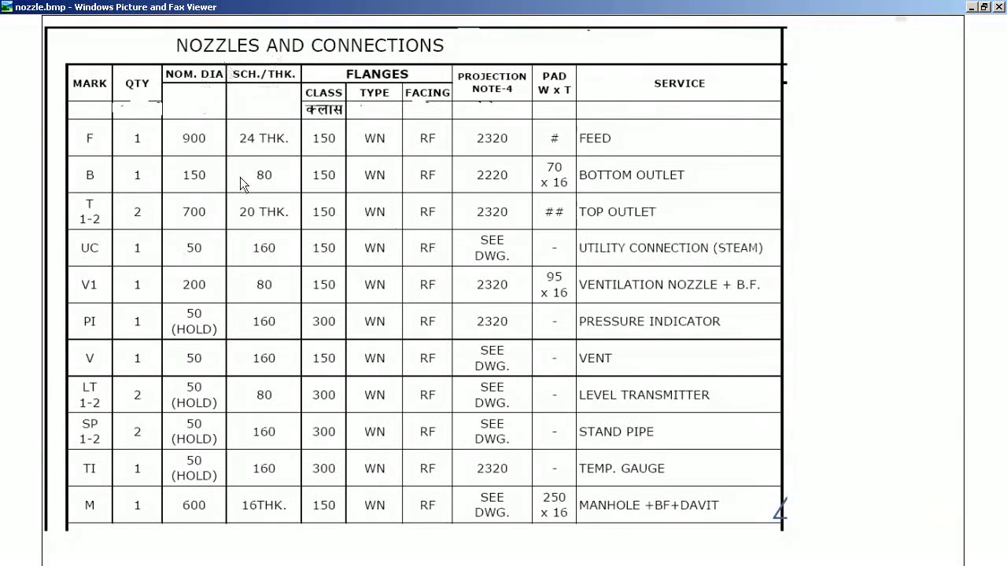
key("alt+Tab")
key("alt+Tab")
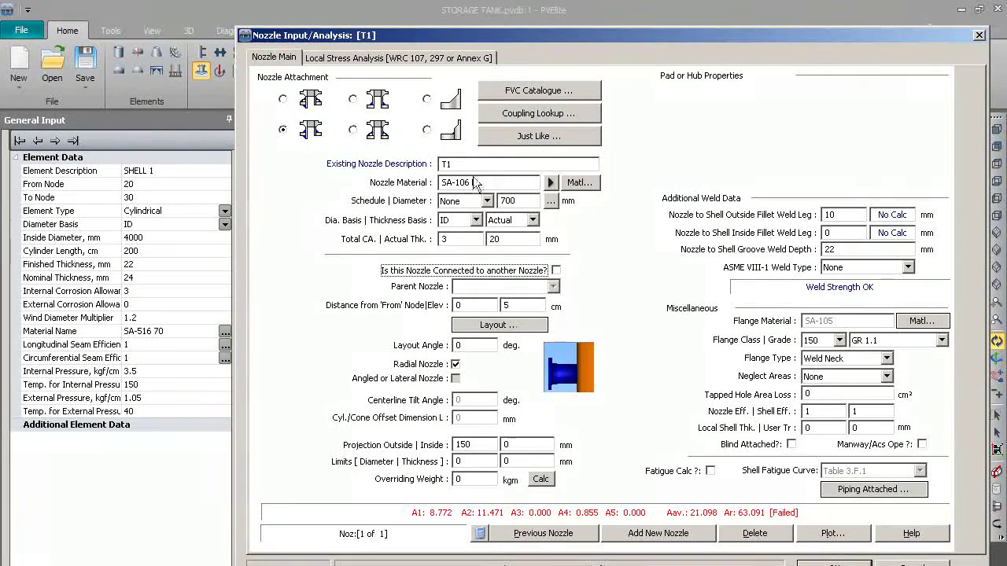
left_click_drag(492, 181, 455, 182)
key("Delete")
key("ctrl+z")
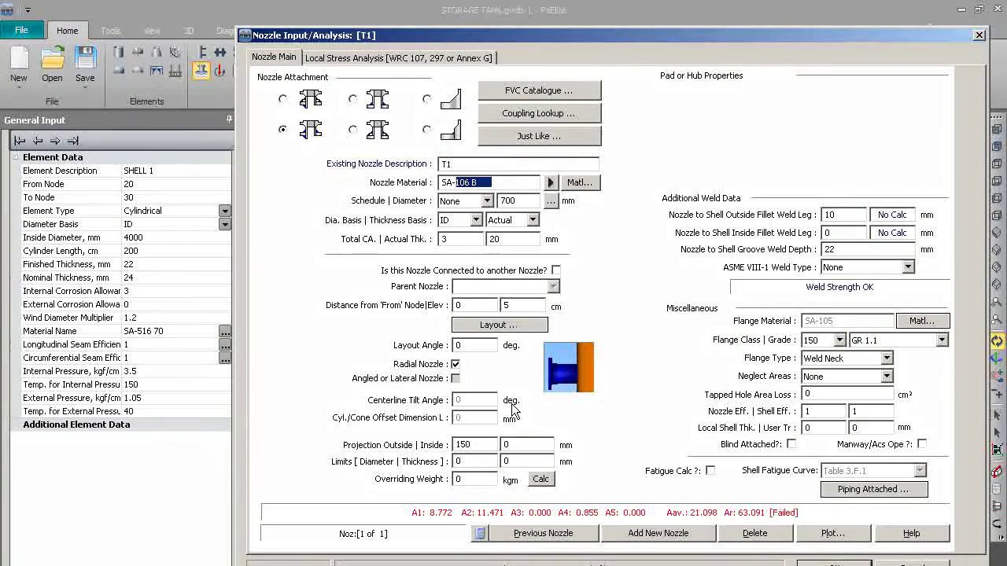
type("266")
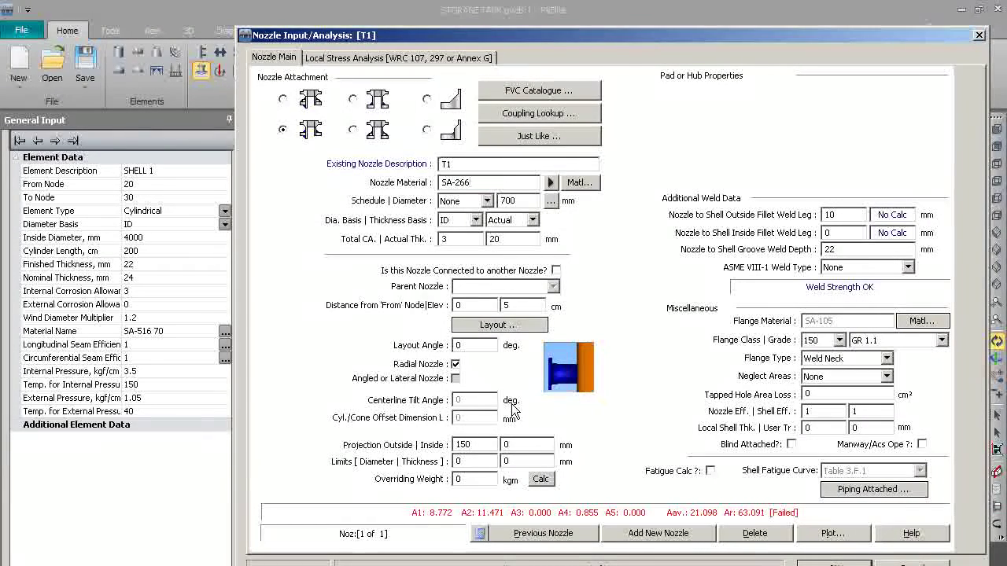
key("Return")
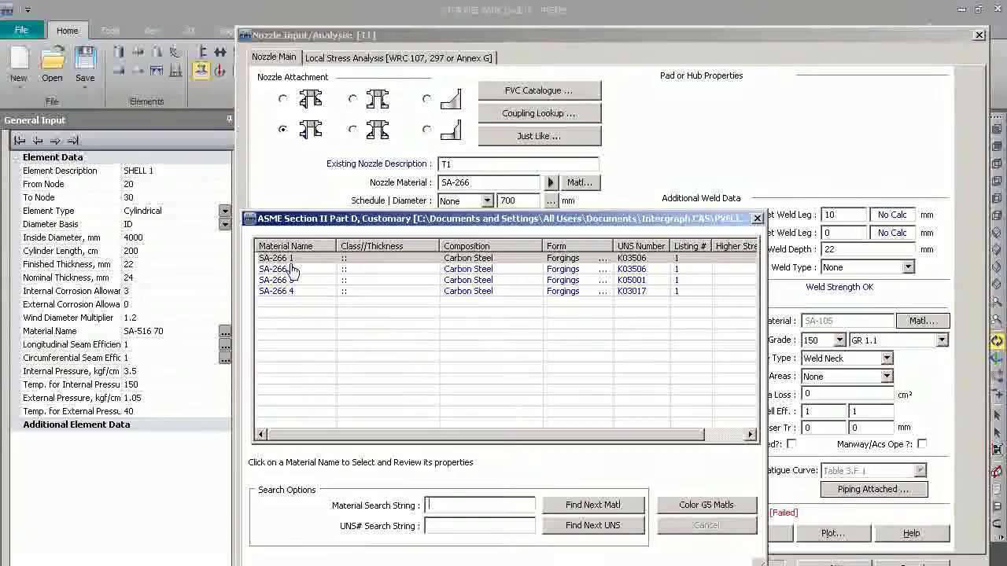
left_click(292, 270)
left_click(704, 559)
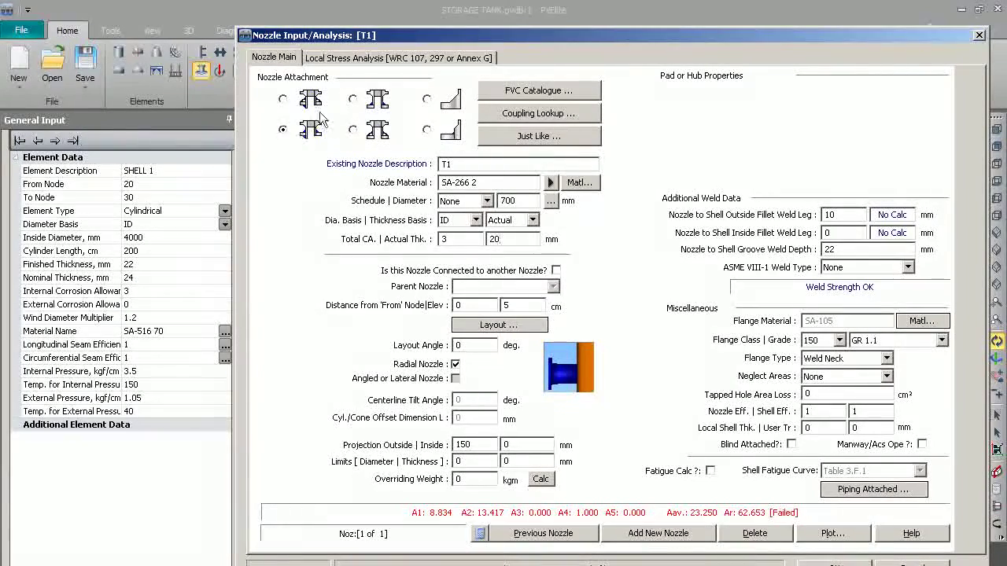
Step: Change T1 to the lower hub-type attachment and compute its outside projection from a 2320 mm projection dimension as a radial nozzle
left_click(426, 130)
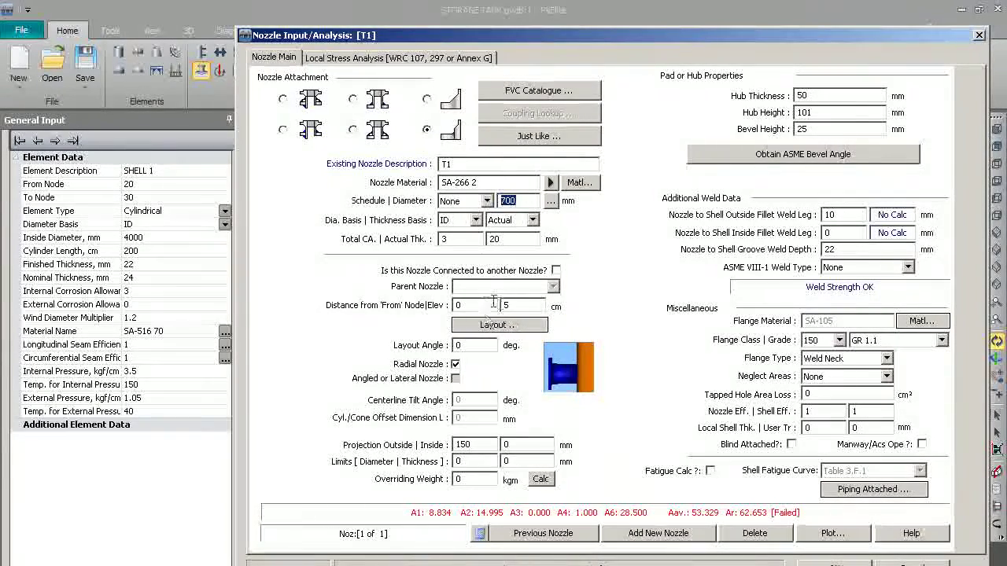
left_click(487, 325)
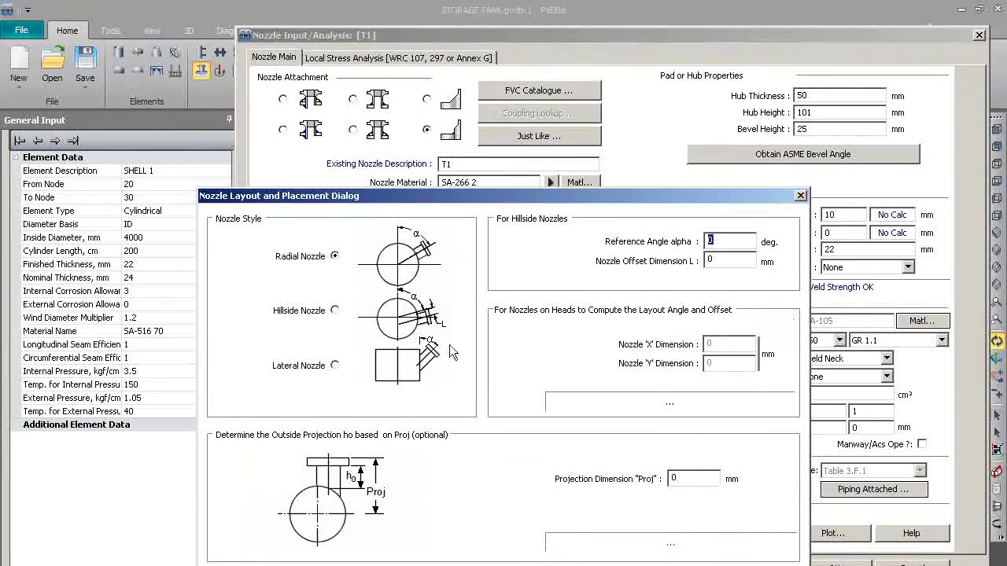
key("Tab")
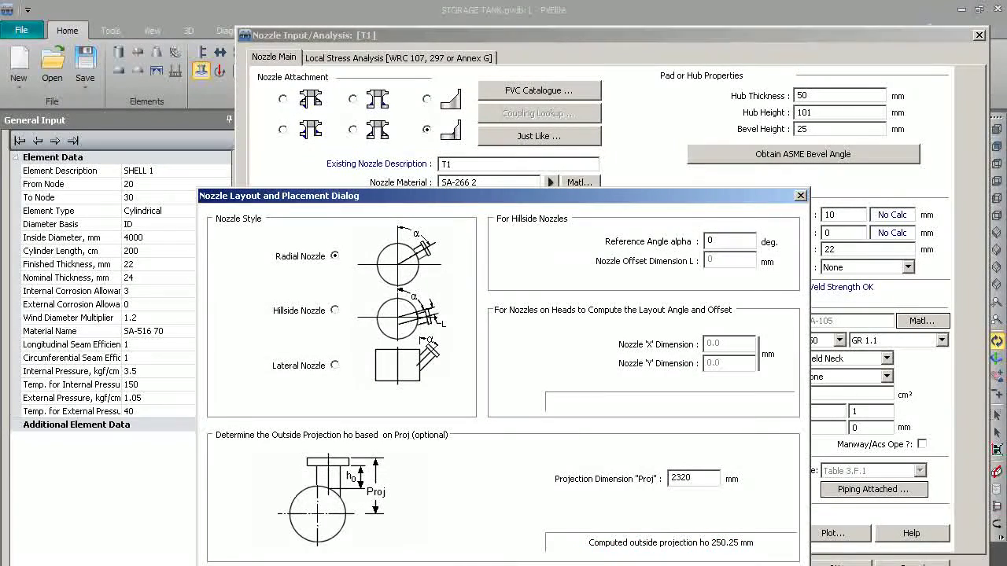
key("Return")
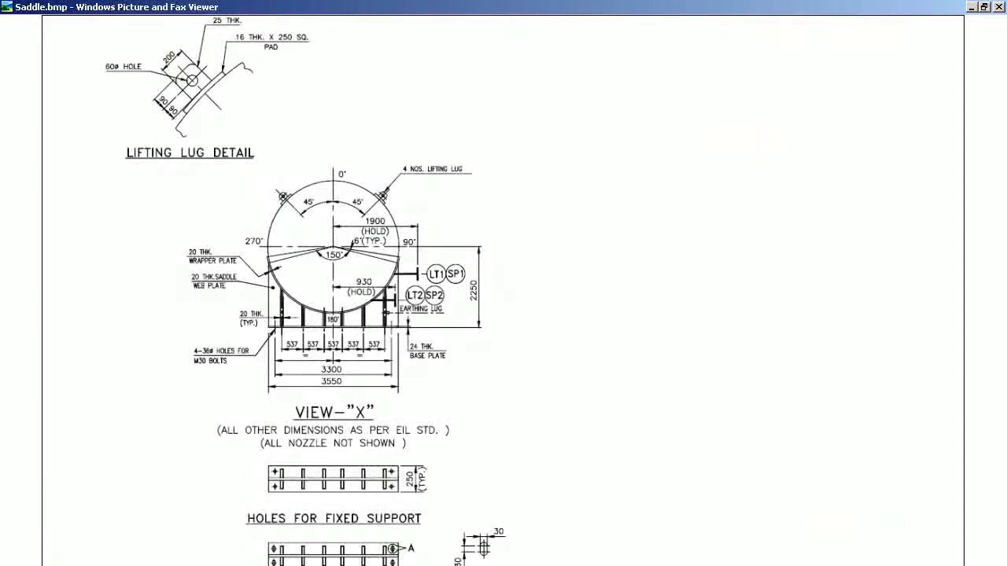
Step: Check T1's location in Tank.bmp and set its distance from the From node to 80 cm
key("Right")
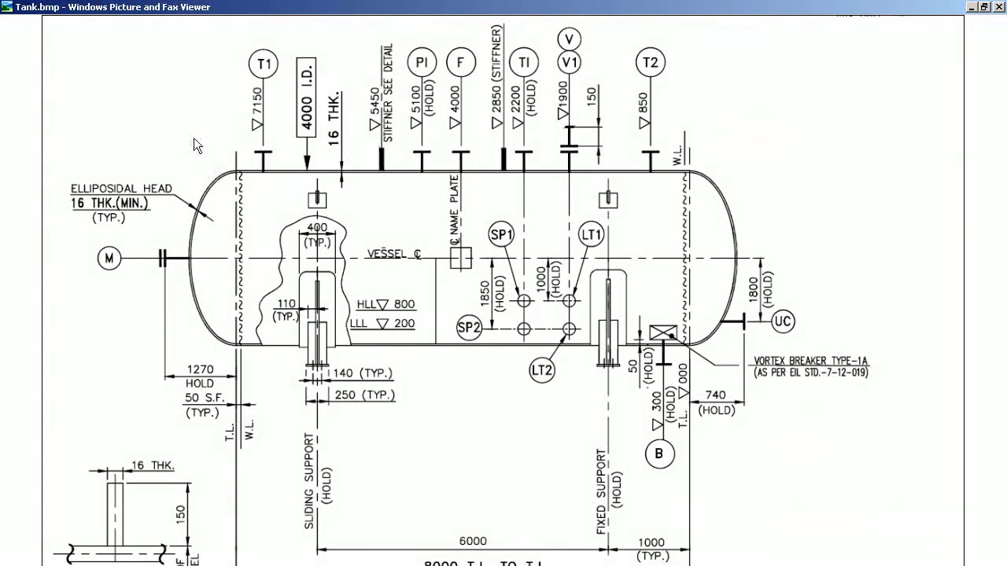
key("alt+Tab")
type("5")
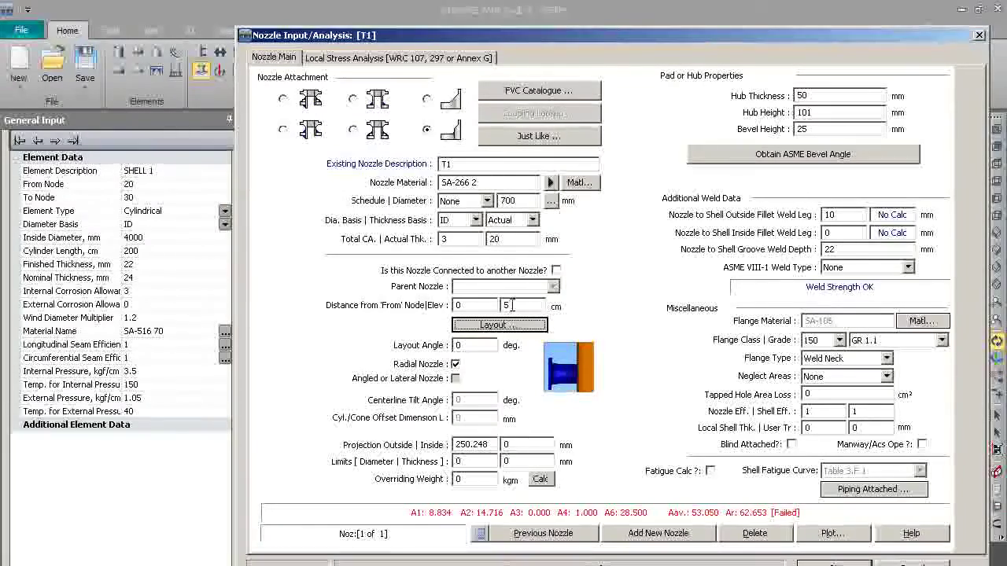
double_click(469, 306)
type("80")
key("Tab")
key("Tab")
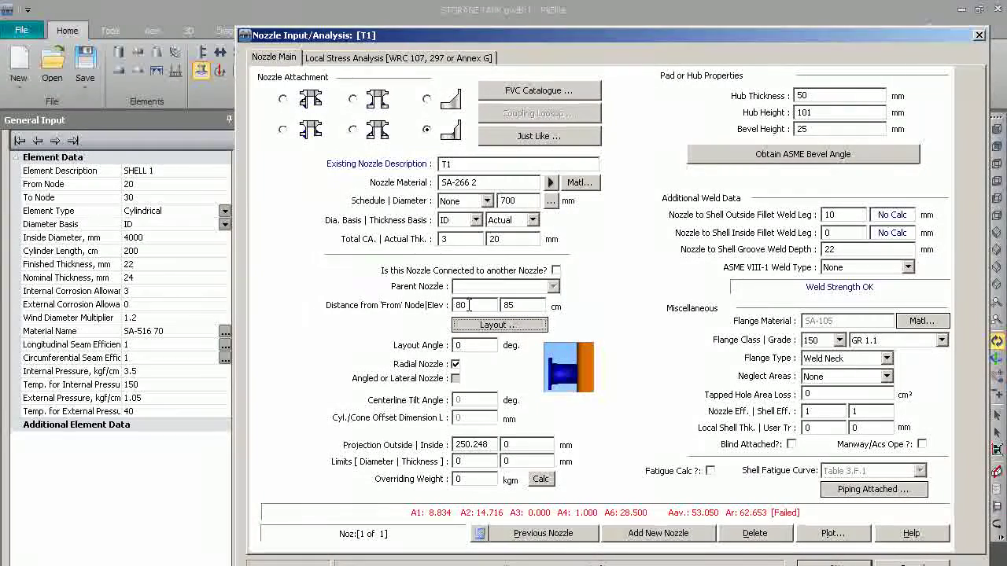
key("Tab")
key("Tab")
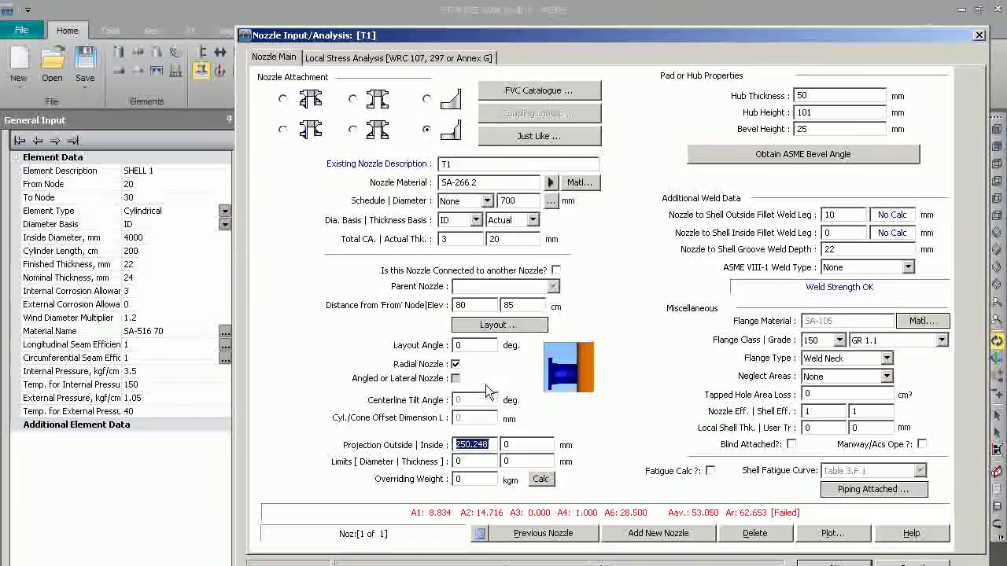
key("Tab")
key("Tab")
key("Tab")
Step: Try a hub thickness of 60 mm for nozzle T1 and raise it to 65 mm
left_click_drag(845, 97, 707, 99)
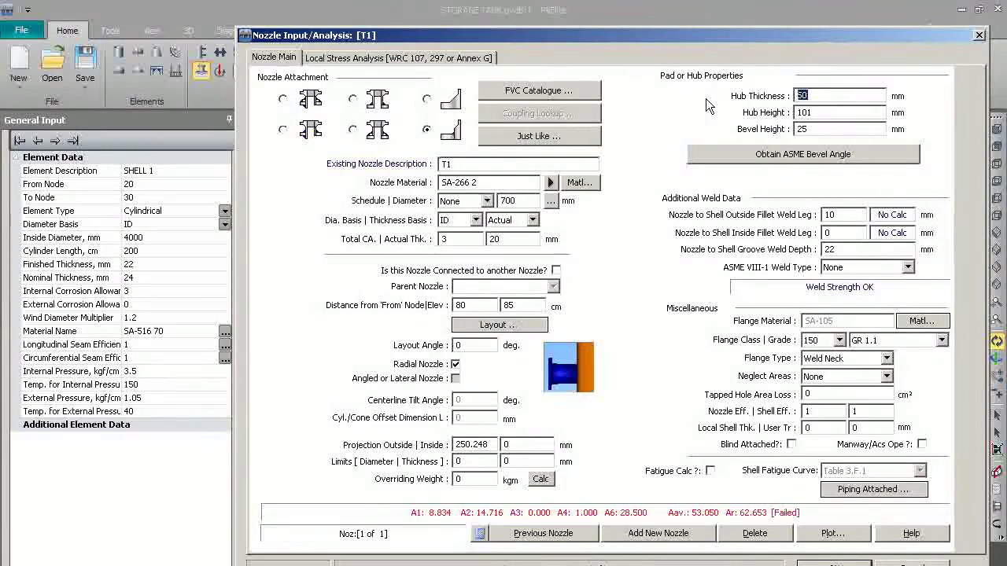
type("60")
key("Tab")
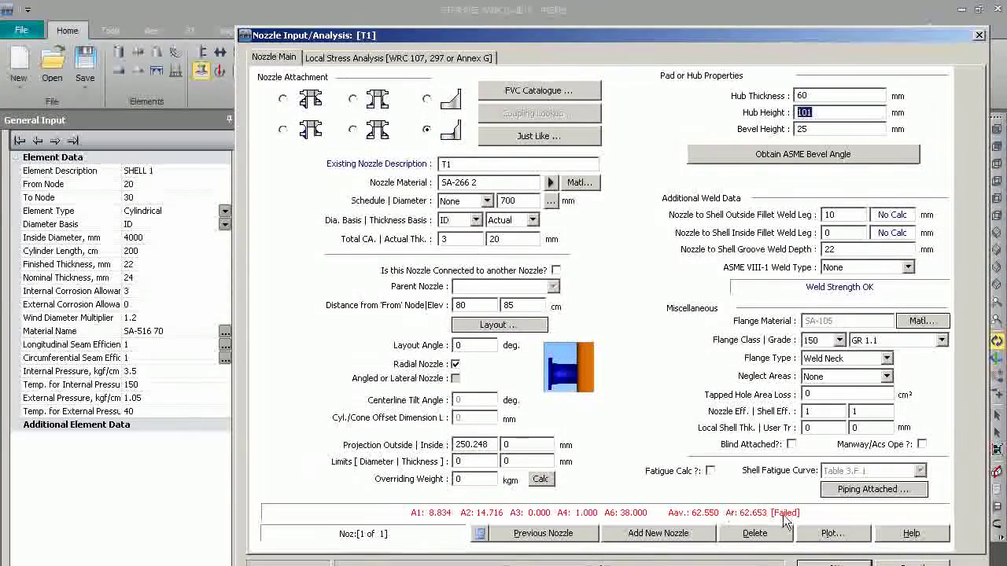
key("shift+Tab")
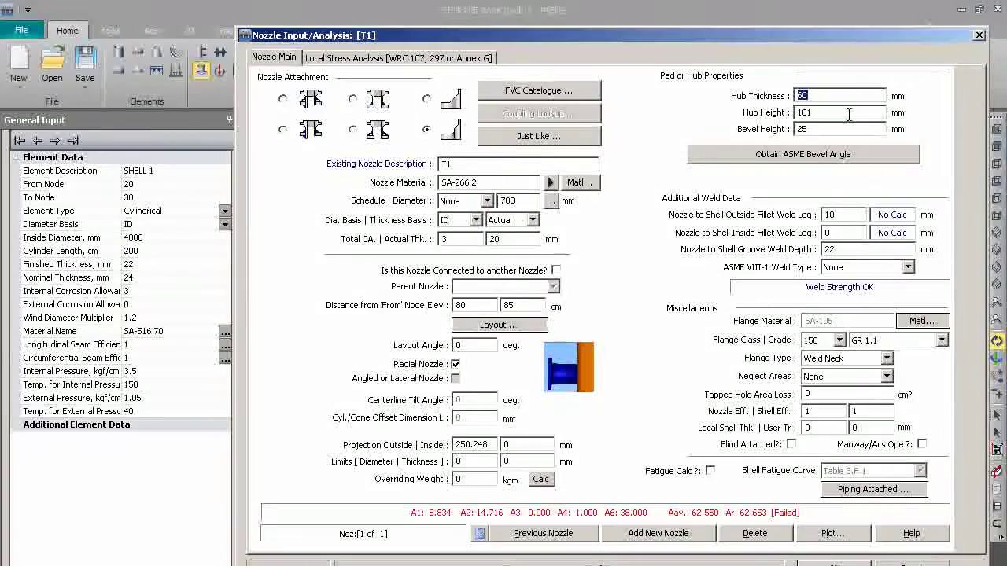
type("65")
key("Tab")
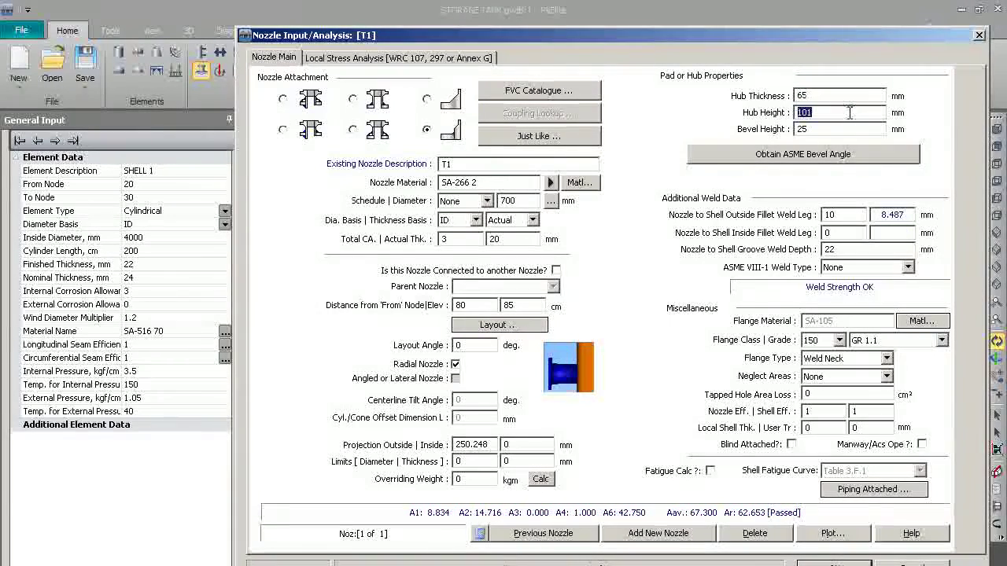
Step: Set nozzle T1's hub height to 200 mm and choose its flange class
key("BackSpace")
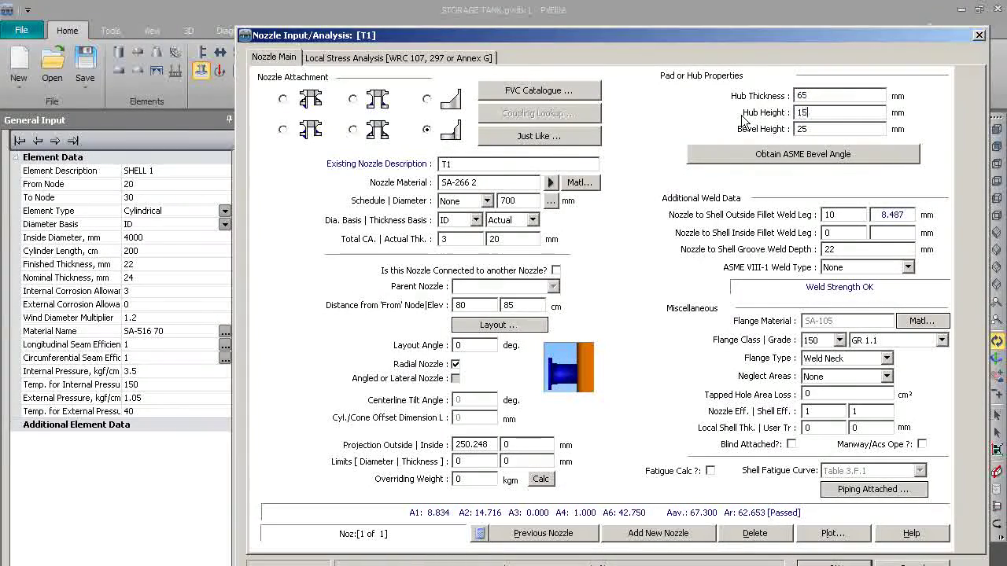
type("200")
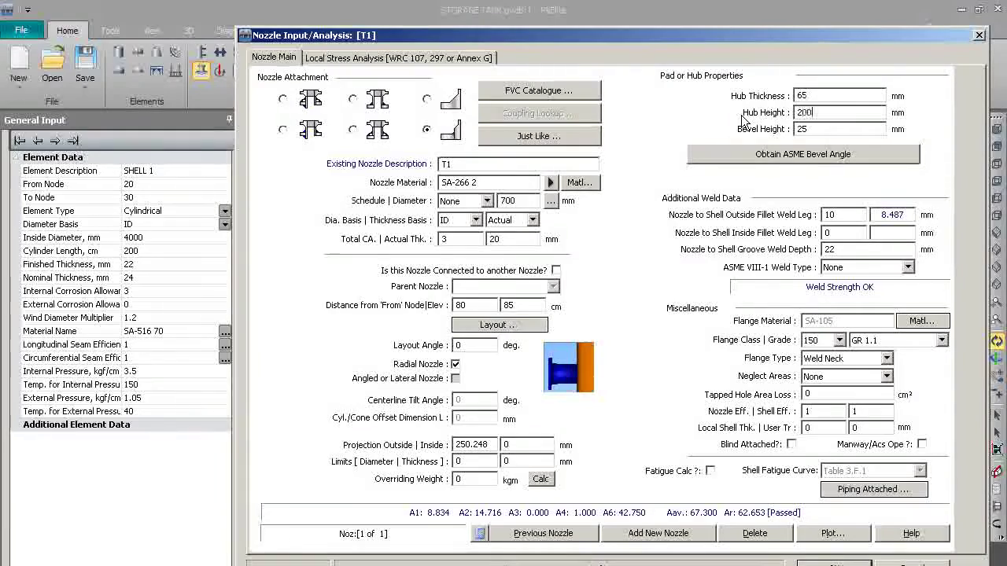
key("Tab")
key("Tab")
key("Tab")
key("Tab")
key("Tab")
key("Tab")
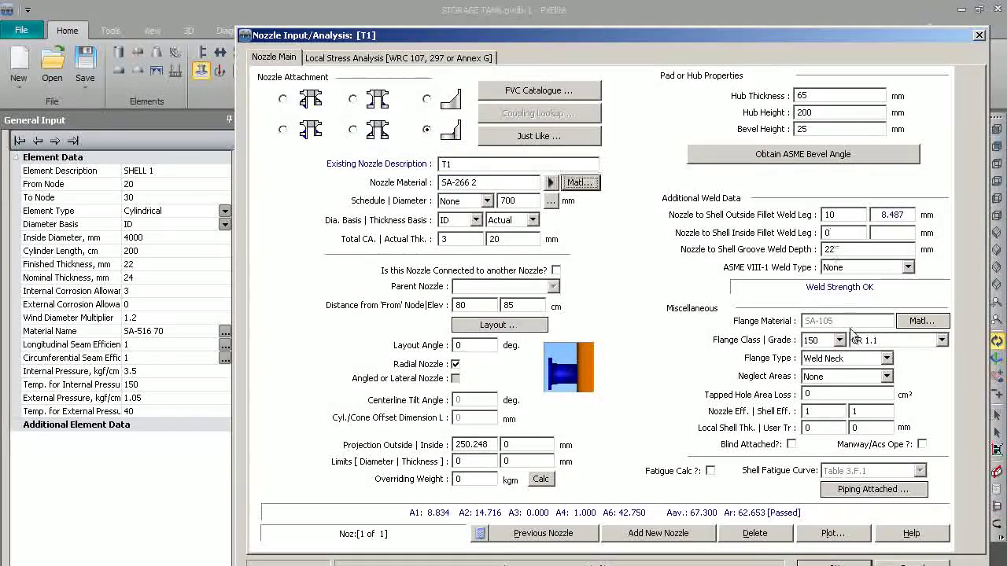
left_click(829, 341)
left_click(811, 365)
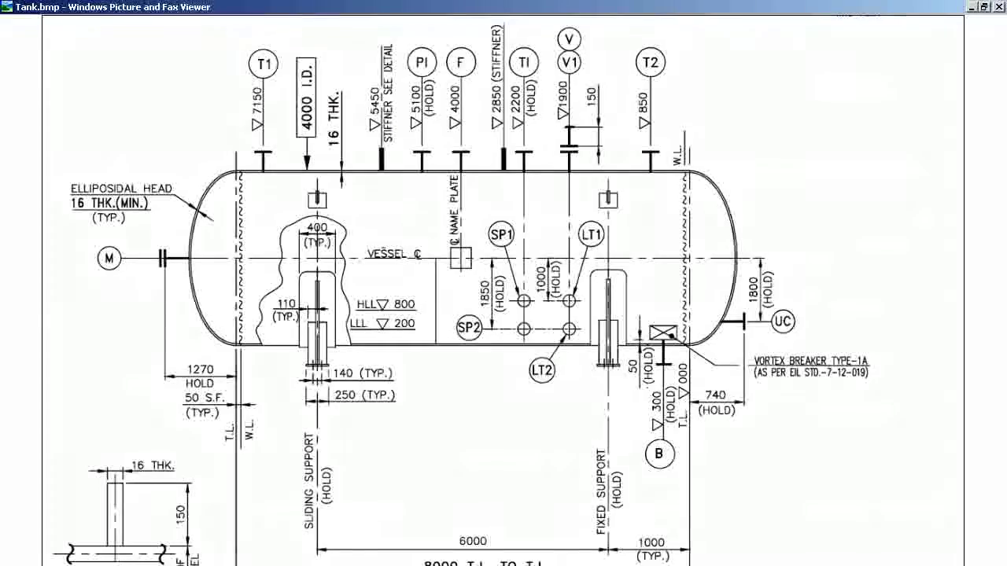
Step: Mark a blind as attached to nozzle T1, calculate its overriding weight, and accept the nozzle data
key("Left")
key("Left")
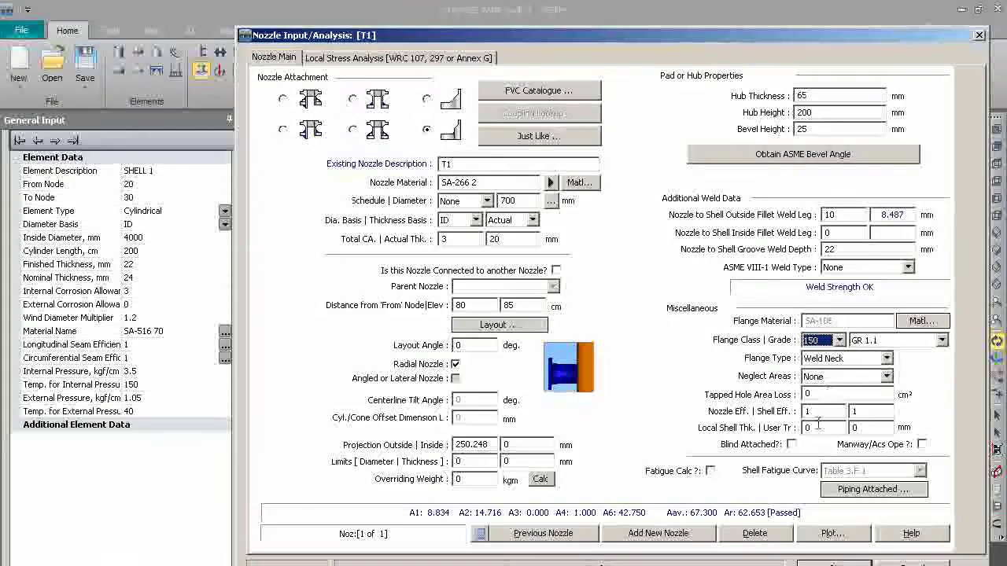
left_click(792, 445)
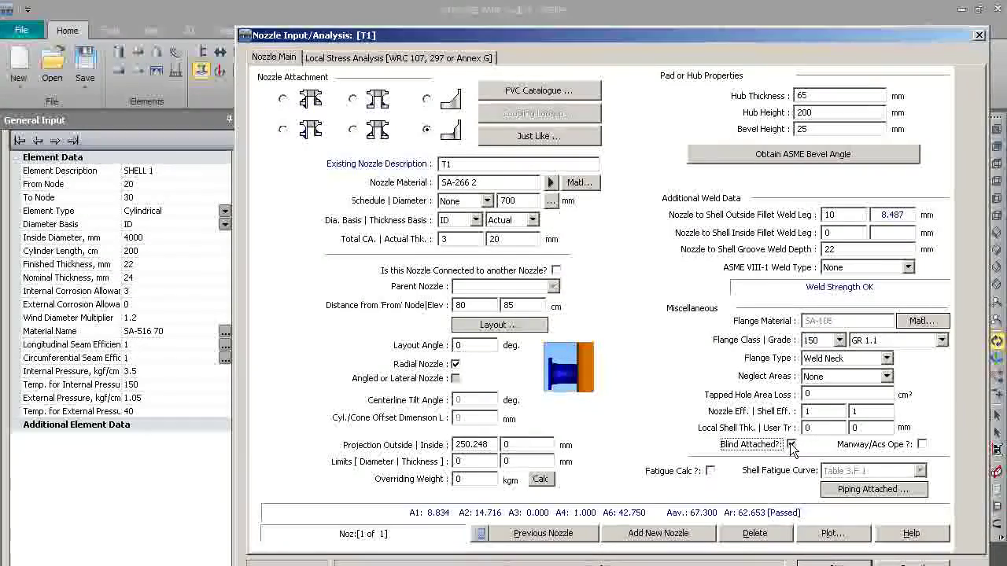
key("Tab")
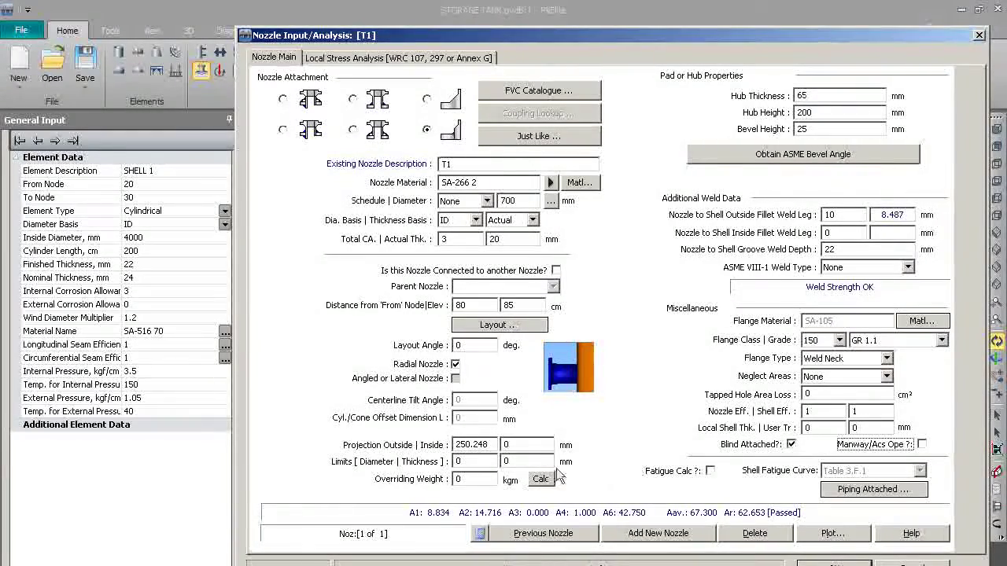
left_click(540, 481)
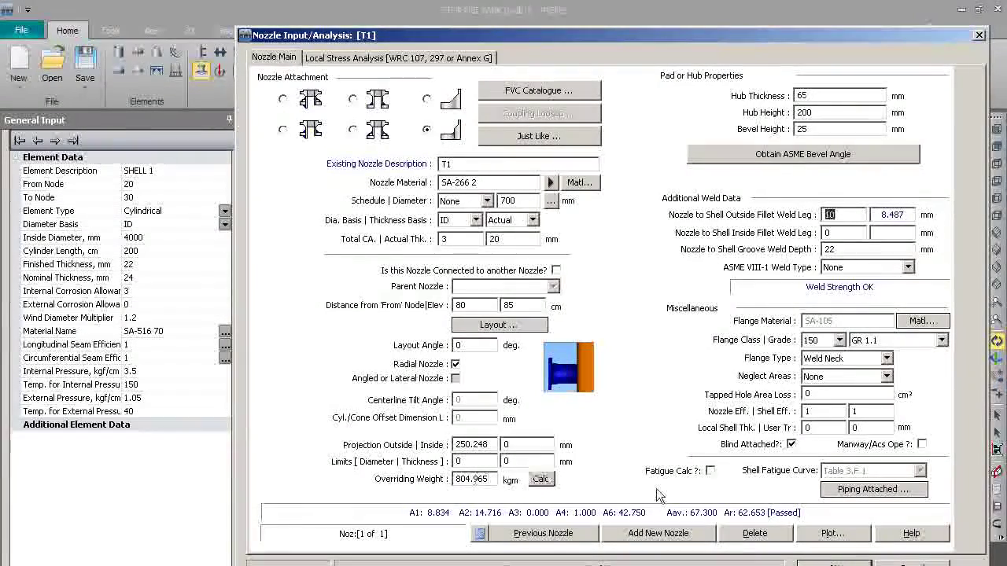
key("Tab")
key("Tab")
key("Tab")
key("Tab")
key("Tab")
key("Tab")
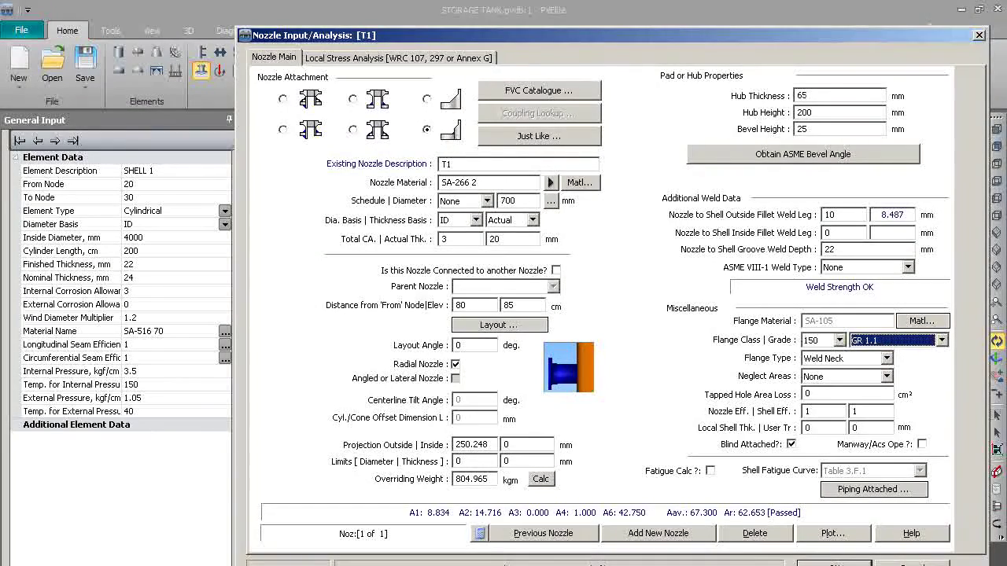
key("Return")
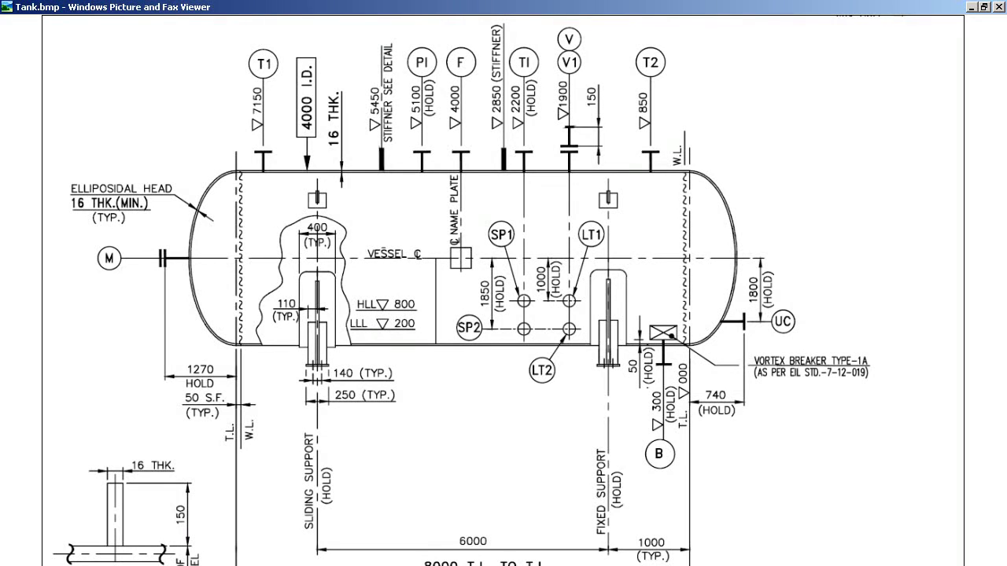
Step: Start a new nozzle on the elliptical head from node 10 to 20 and set its description to M
key("alt+Tab")
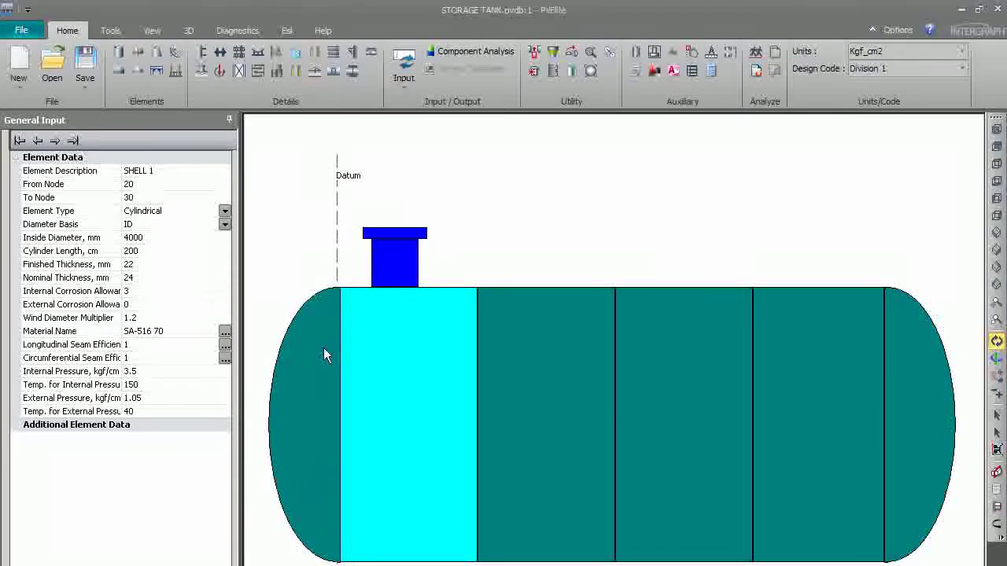
left_click(324, 348)
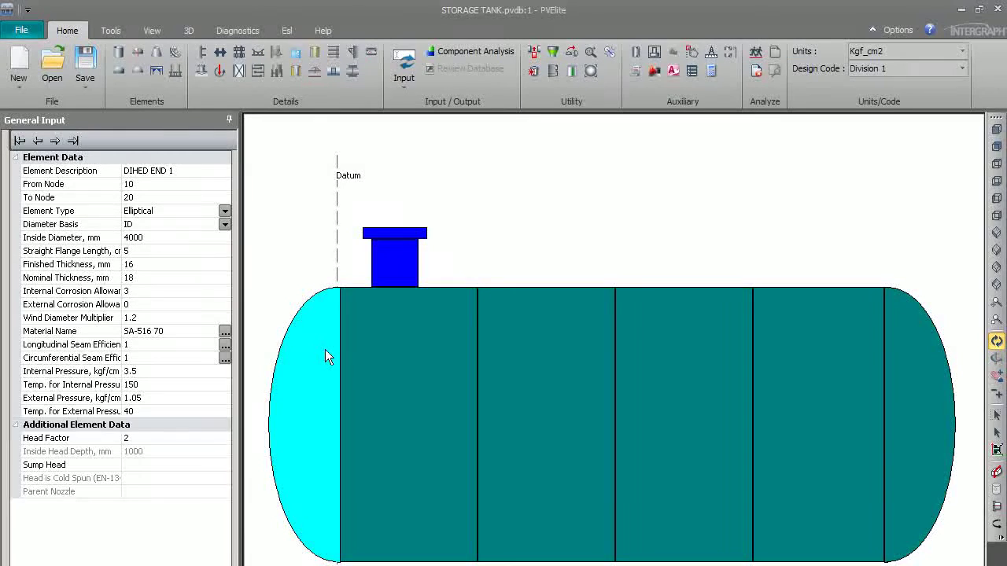
left_click(195, 71)
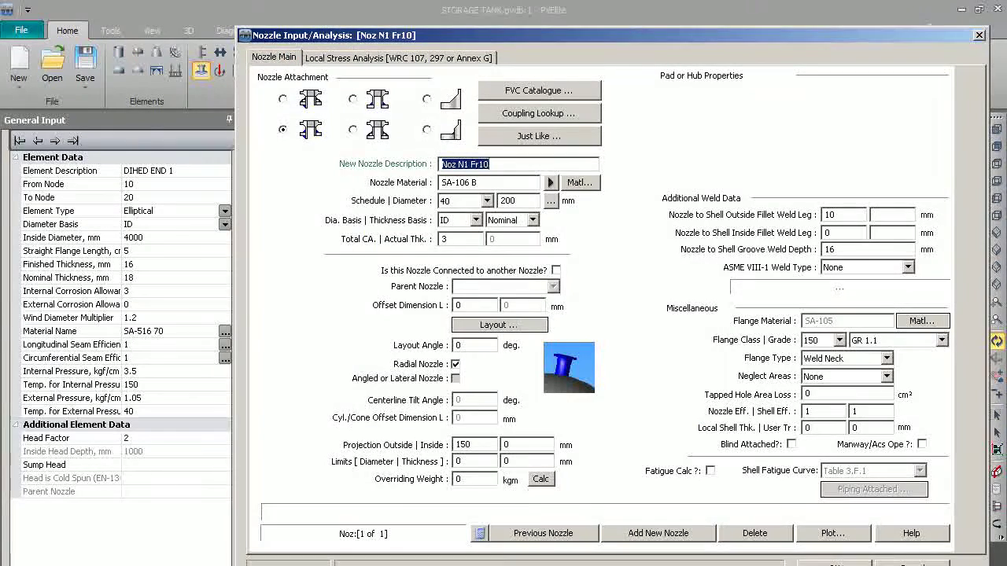
key("alt+Tab")
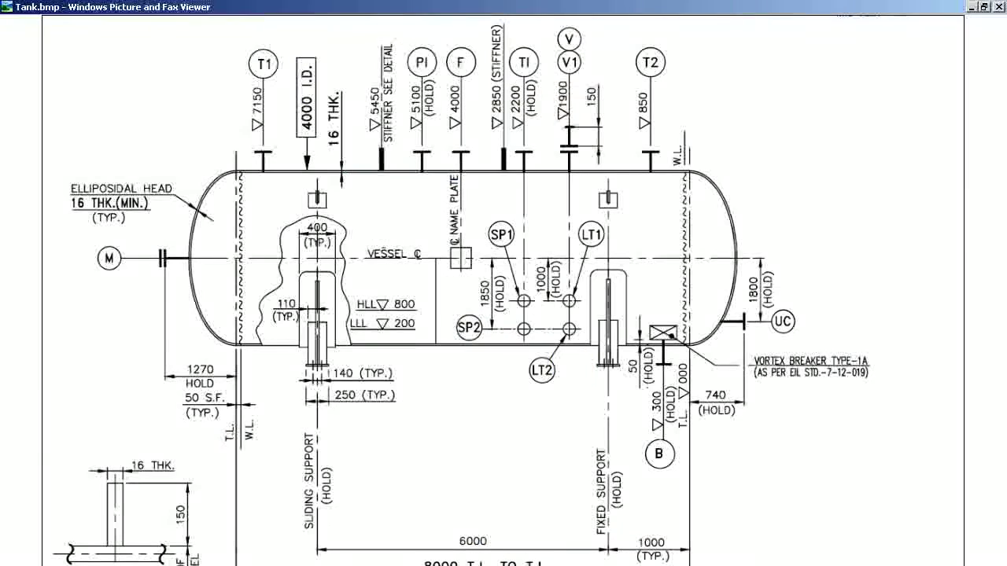
key("alt+Tab")
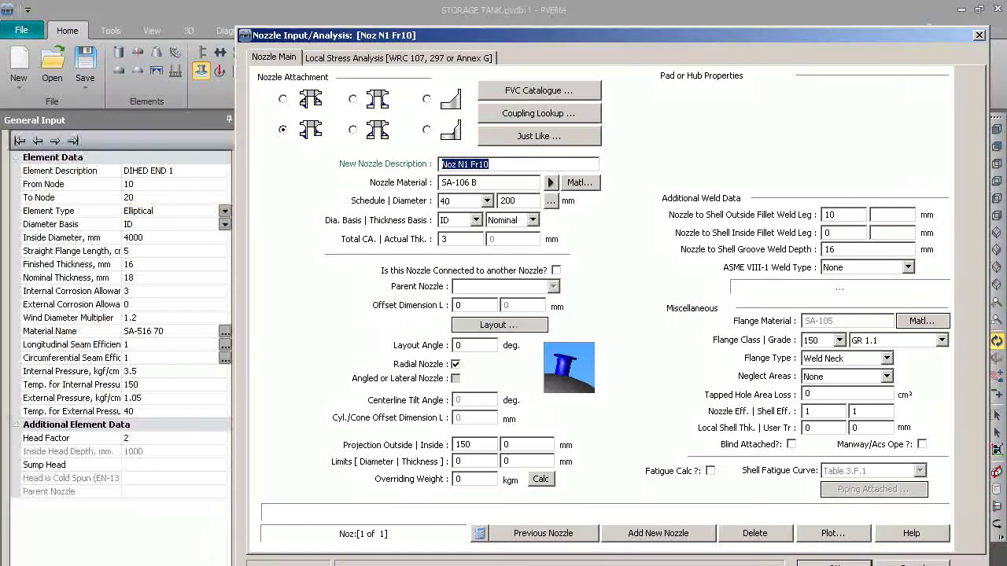
type("M,")
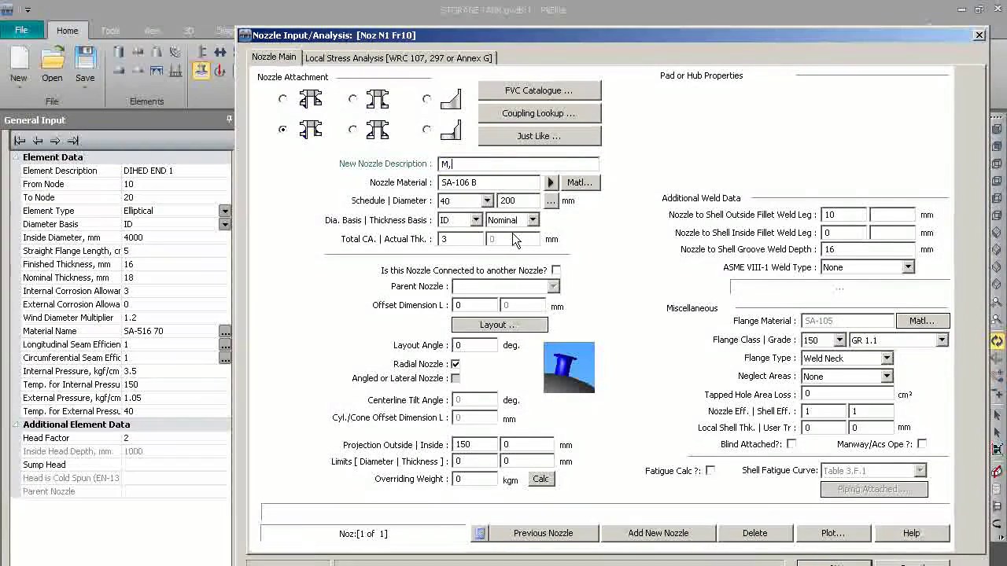
key("Tab")
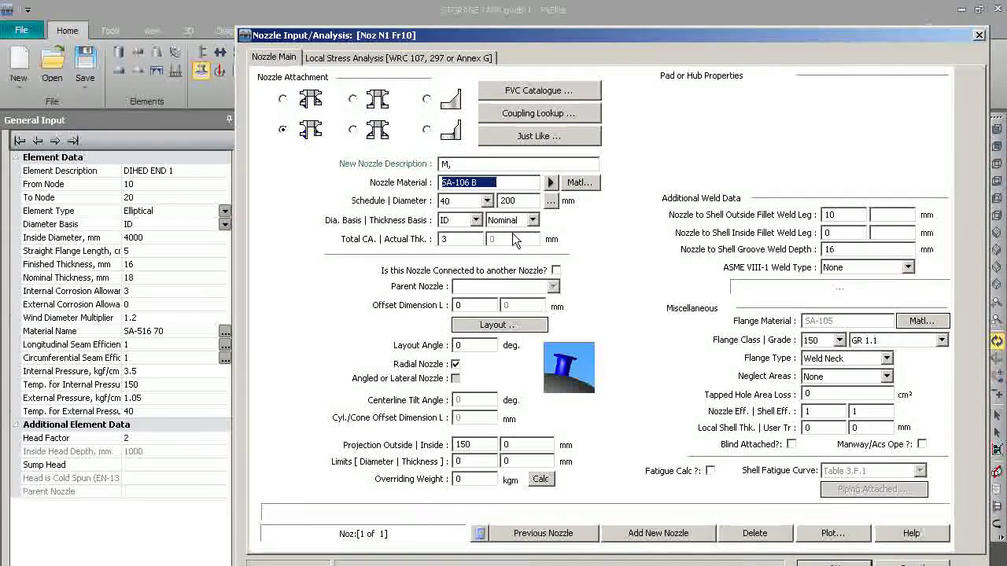
left_click(455, 164)
key("BackSpace")
key("Tab")
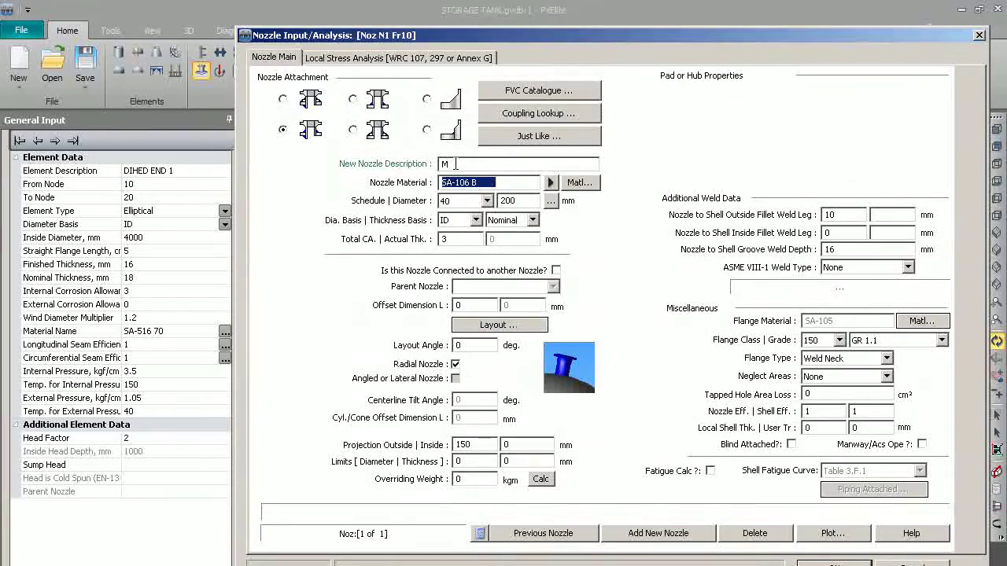
Step: Enter SA-516 as nozzle M's material and try to pick SA-516 70 from the matching database materials
type("SA-")
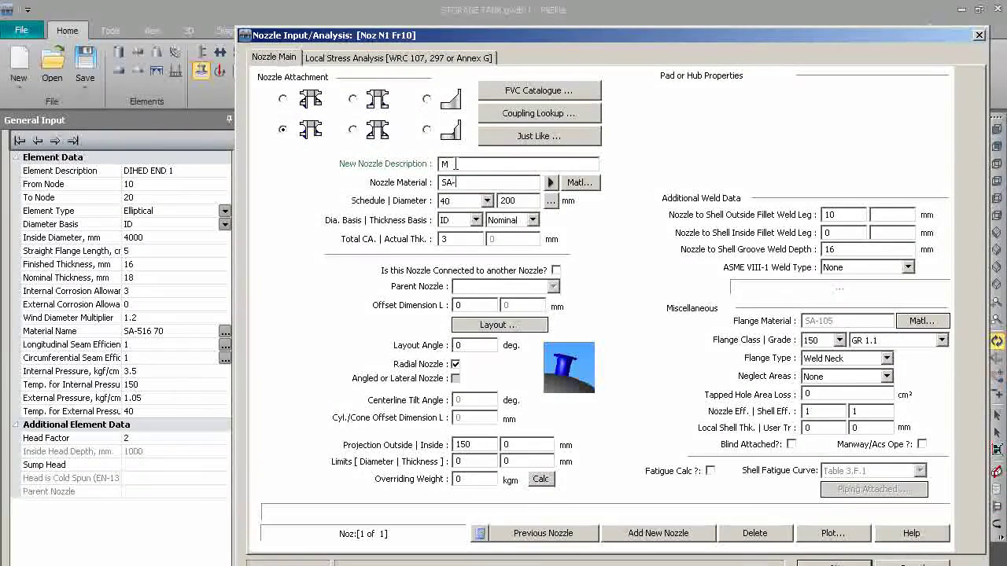
type("516")
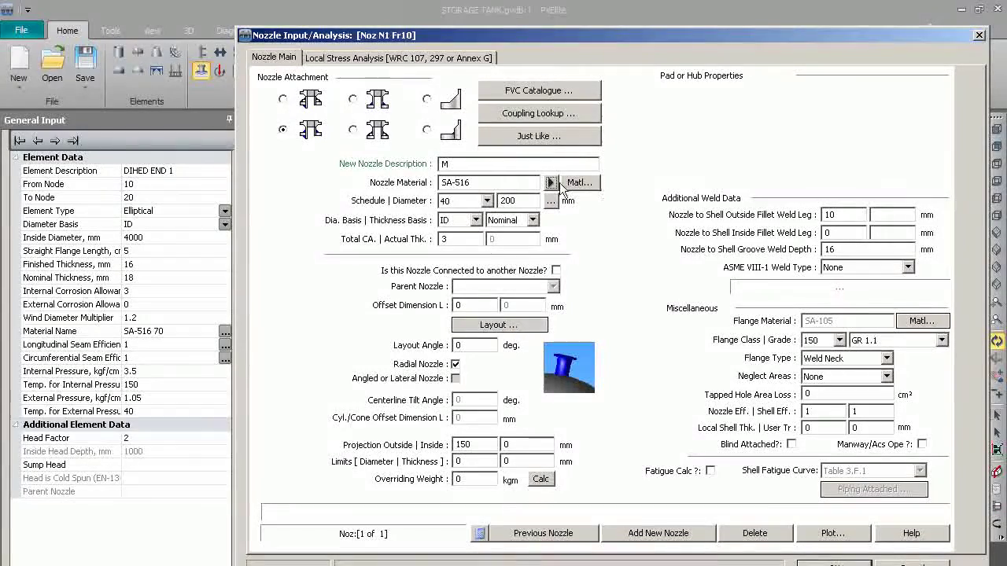
left_click(552, 182)
left_click(279, 291)
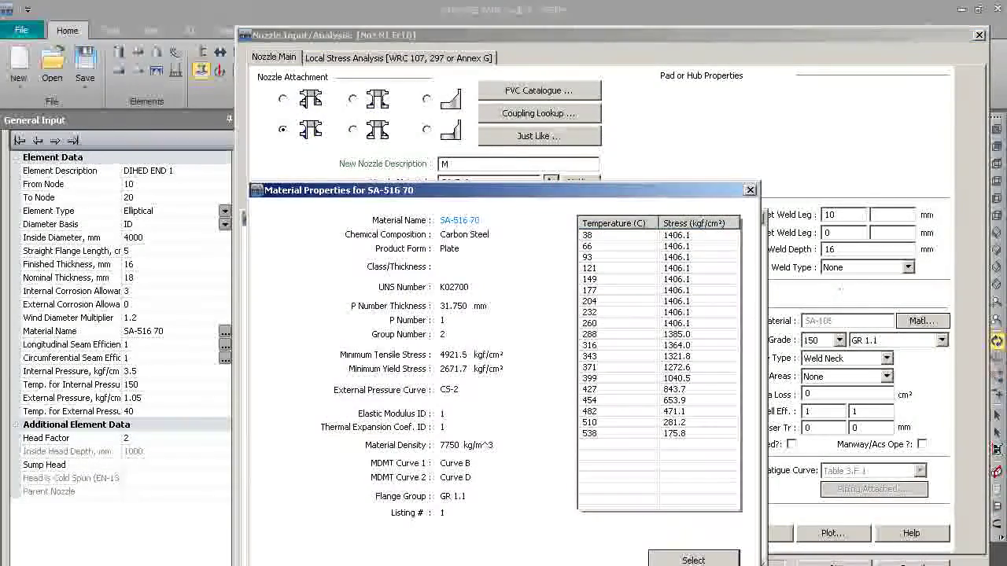
left_click(693, 560)
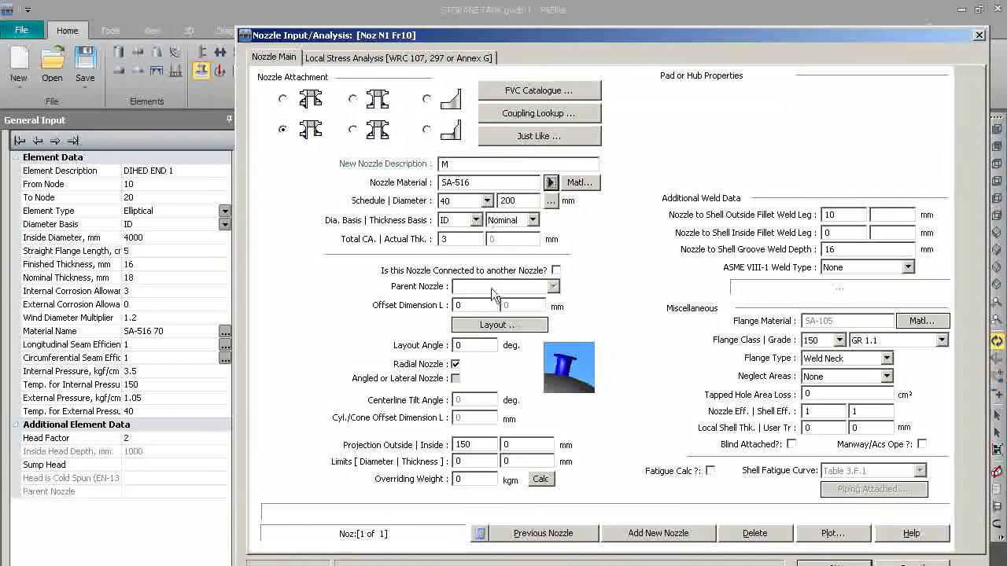
left_click(551, 182)
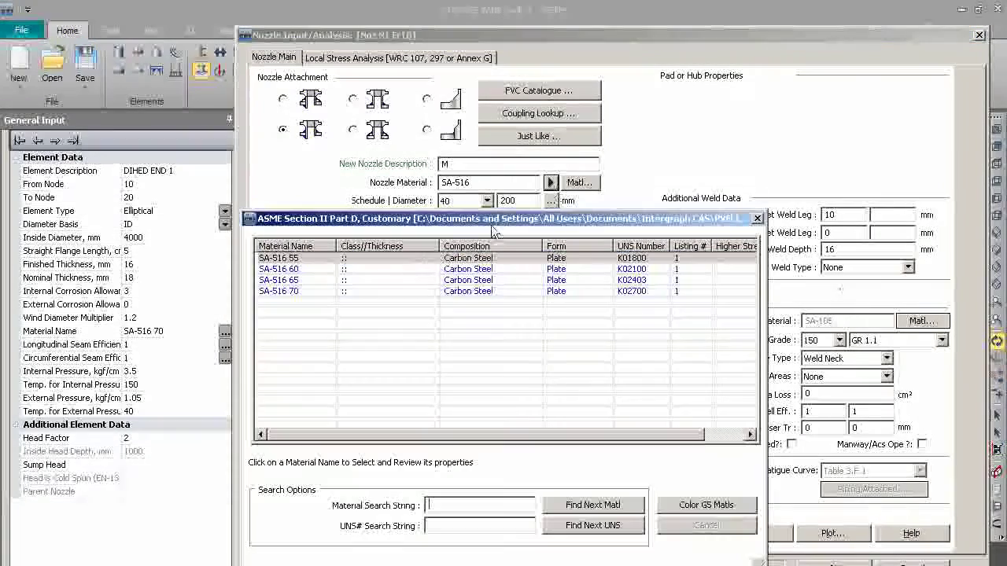
double_click(287, 297)
left_click(661, 559)
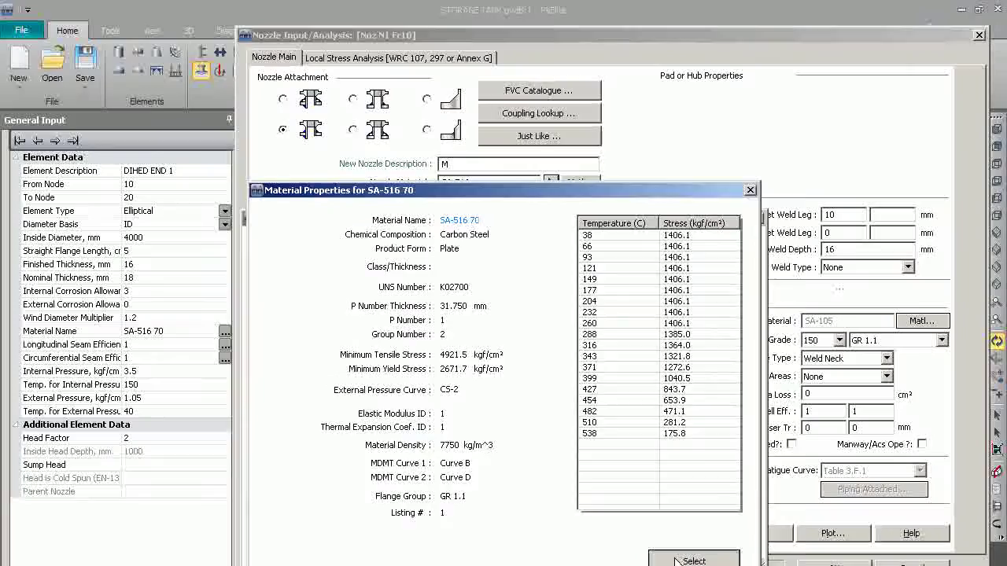
left_click(448, 562)
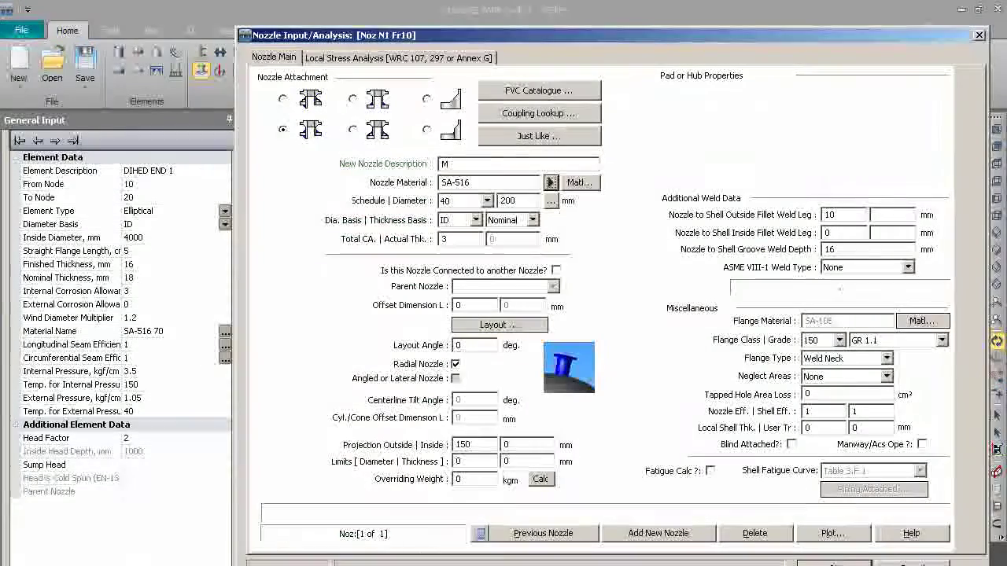
Step: Set nozzle M's diameter to 600 mm and select SA-516 70 as its material
key("Tab")
key("Tab")
key("Tab")
type("6")
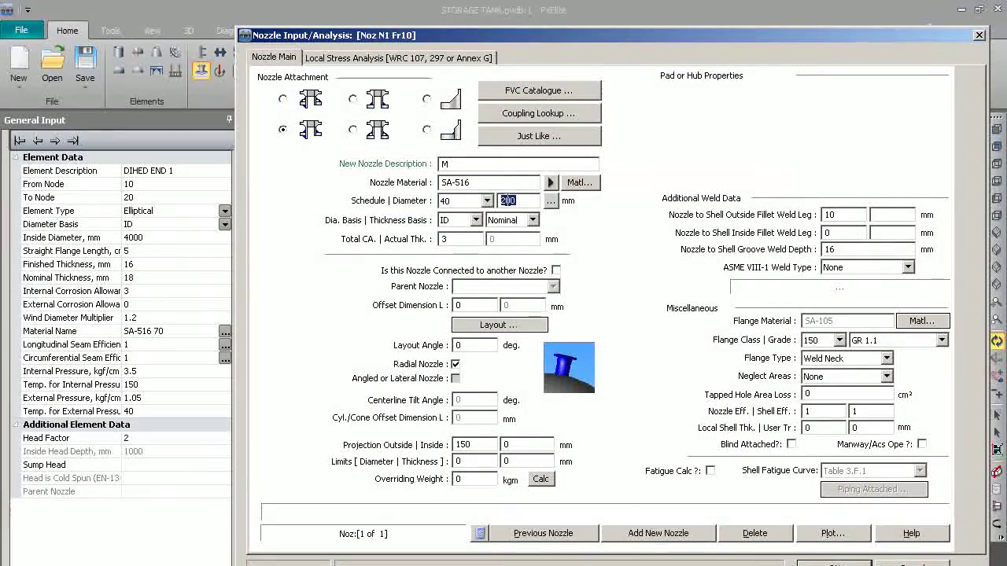
type("00")
left_click(489, 180)
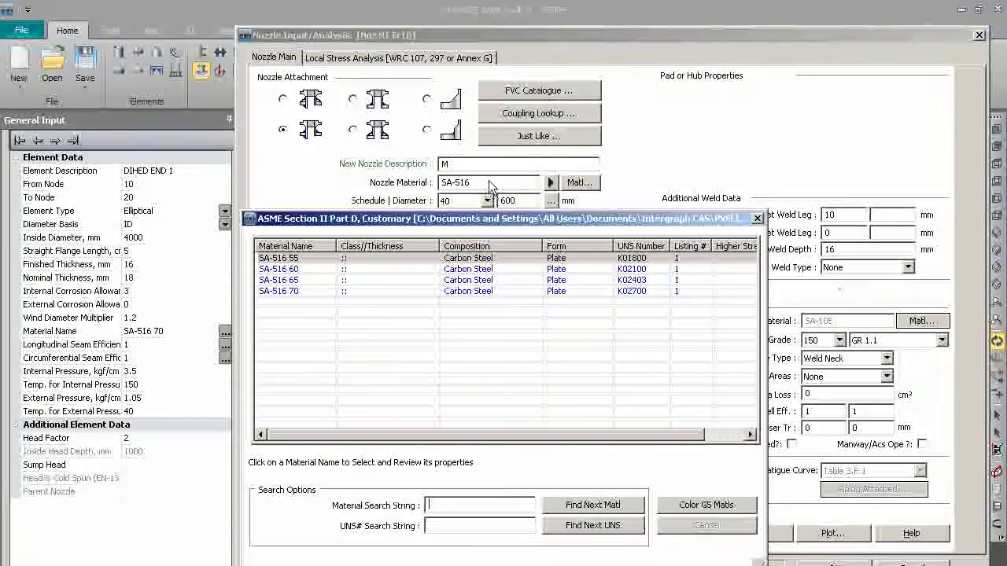
left_click(323, 291)
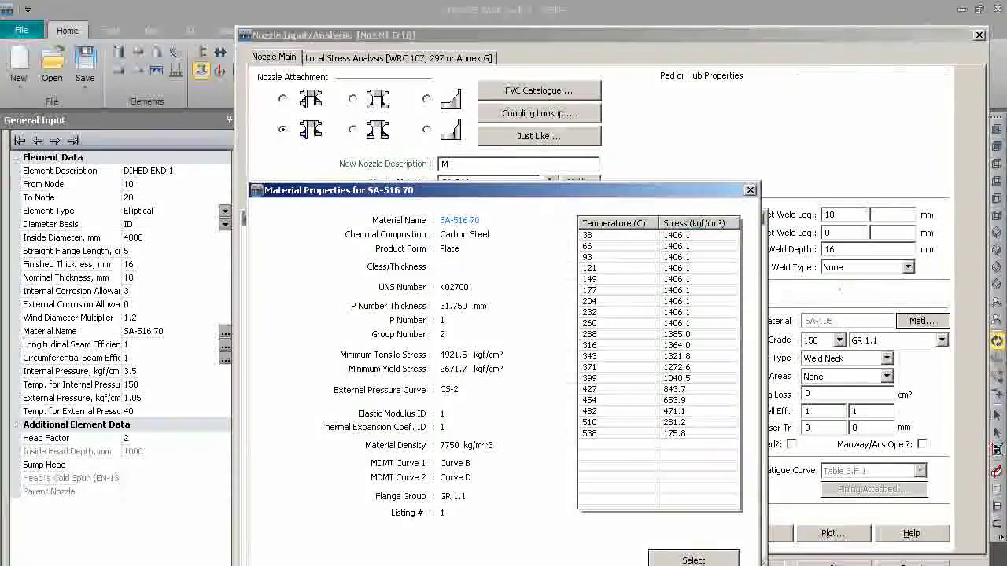
left_click(712, 560)
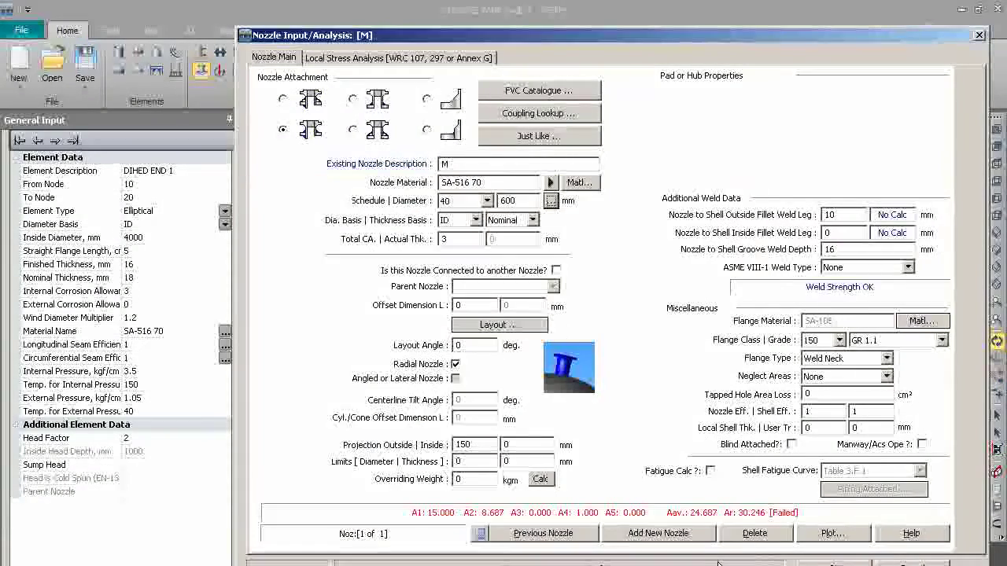
Step: Set nozzle M's schedule to None and its thickness basis to Actual with a 20 mm actual thickness
left_click(469, 204)
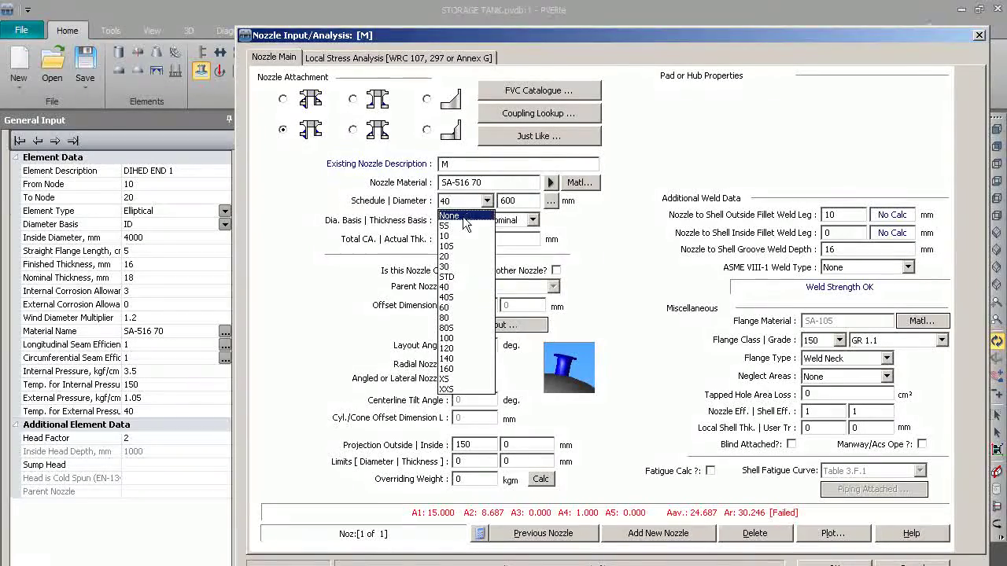
left_click(450, 215)
left_click(507, 223)
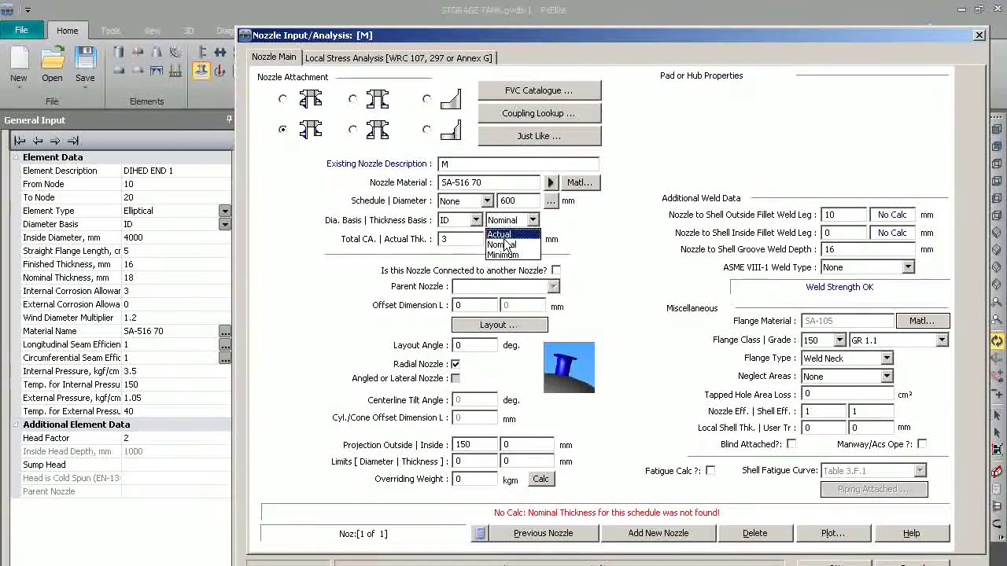
left_click(504, 239)
type("20")
key("Tab")
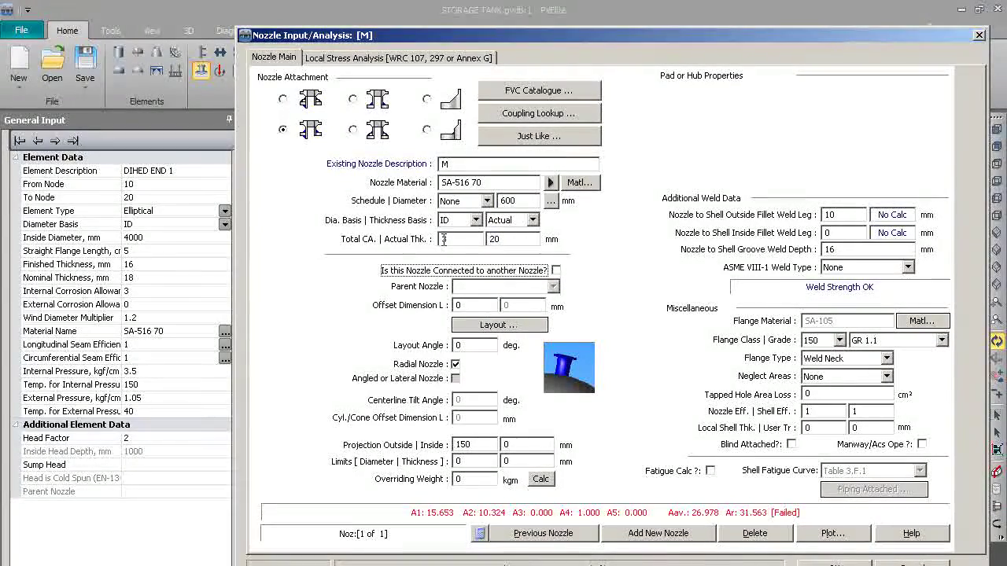
Step: Check manhole M in nozzle.bmp's nozzle schedule and change its attachment to the first type with a reinforcing pad
key("alt+Tab")
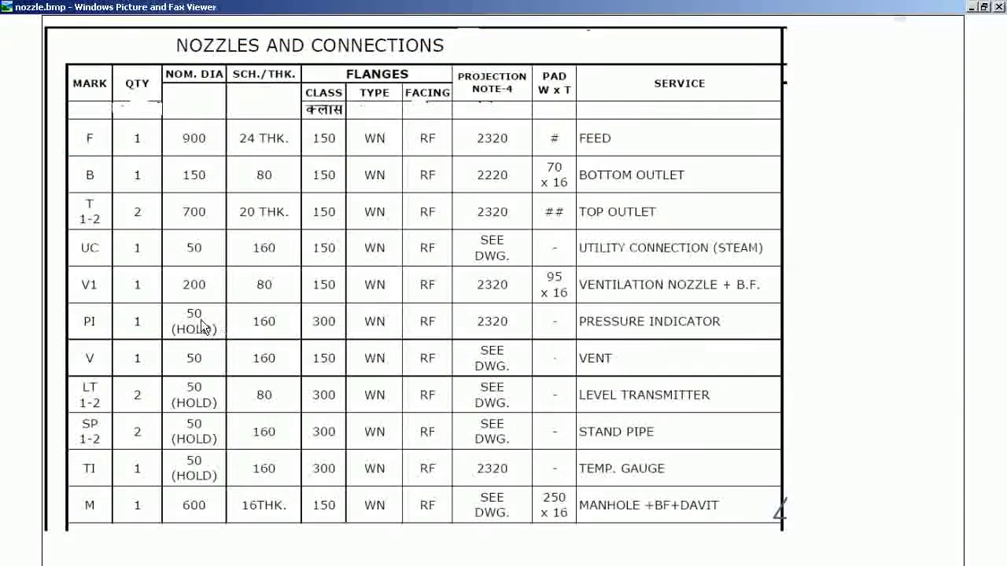
key("alt+Tab")
left_click(282, 99)
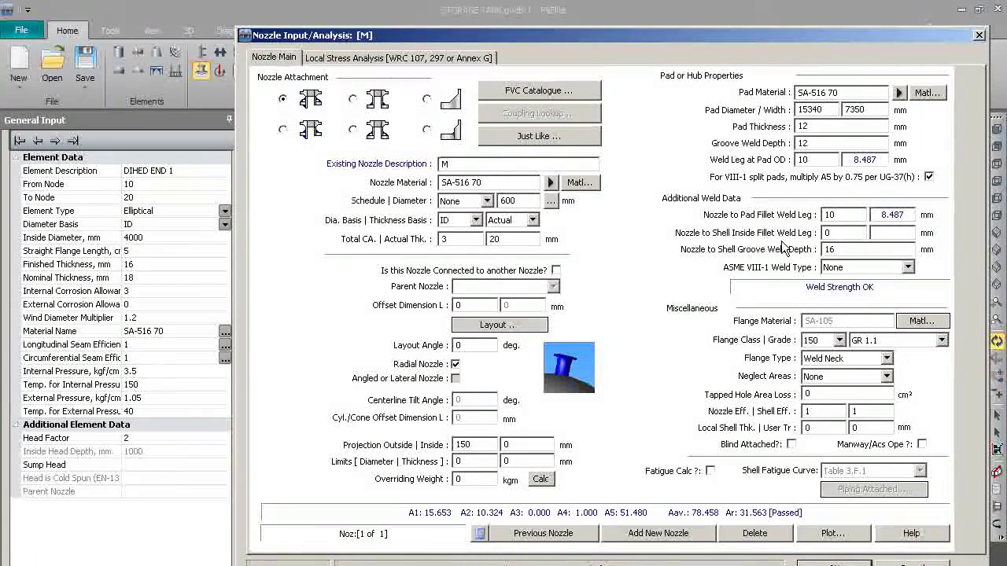
key("Tab")
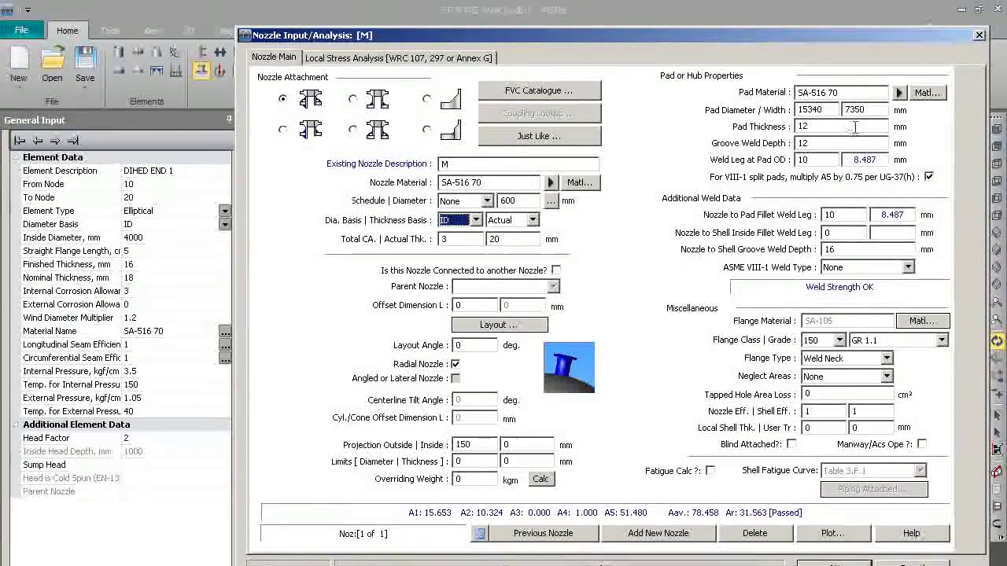
key("Tab")
key("Tab")
key("Tab")
key("Tab")
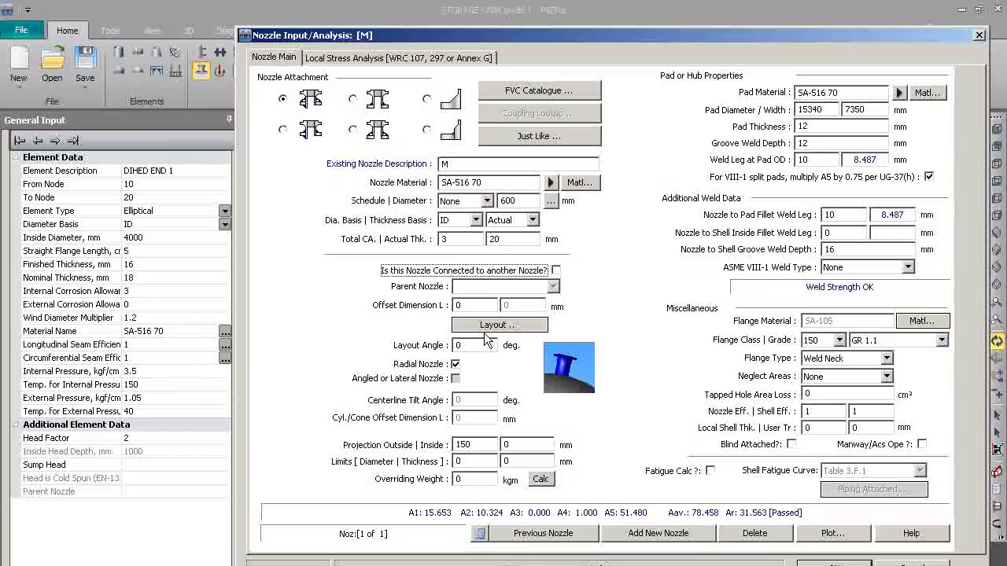
Step: Set nozzle M's projection dimension "Proj" to 1270 mm in its layout and apply the computed outside projection
left_click(493, 325)
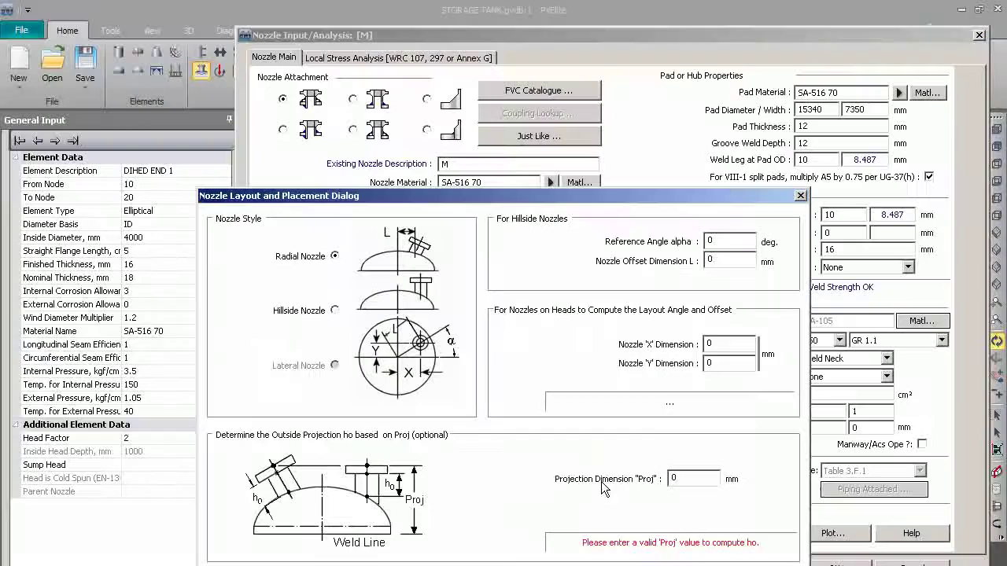
type("1")
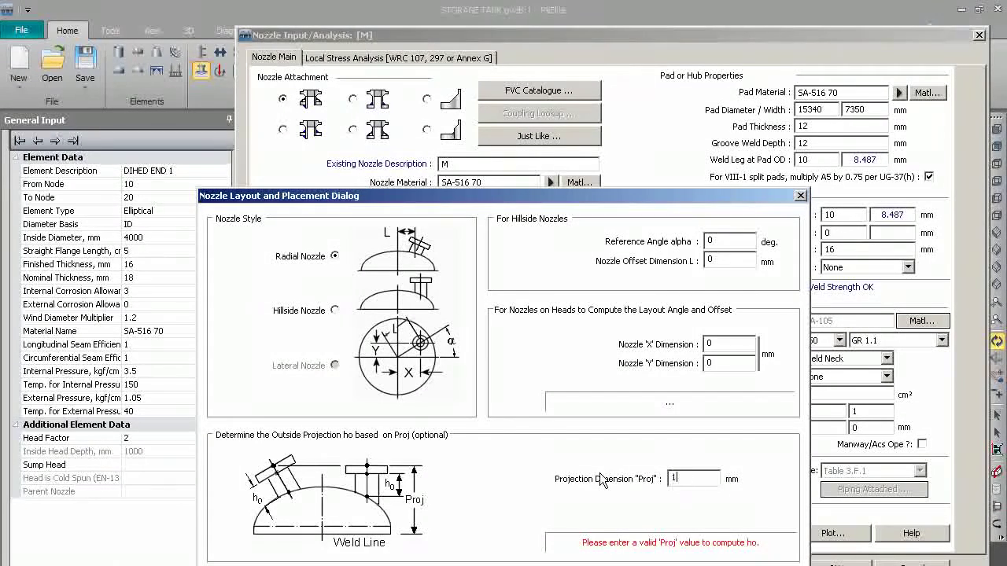
type("7=270")
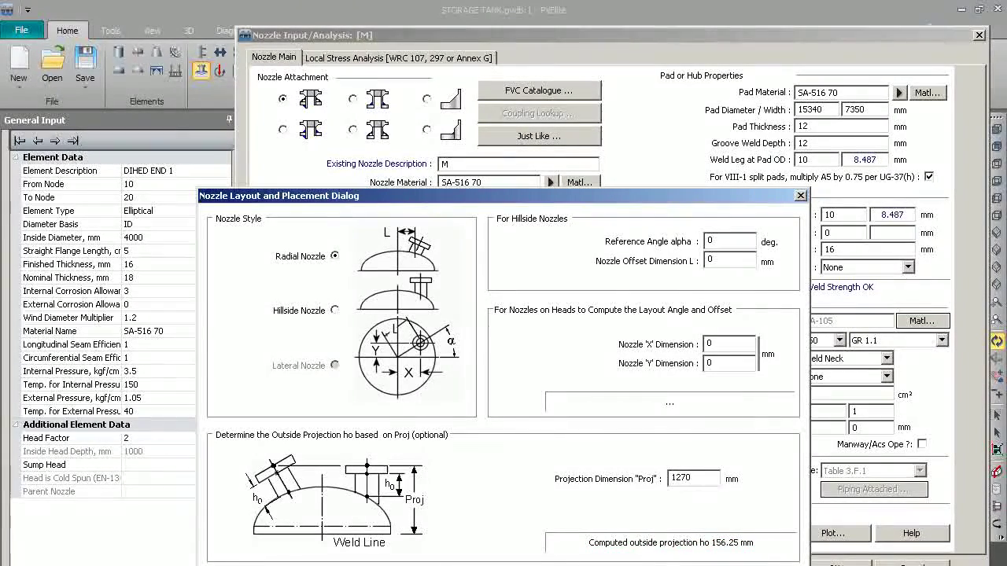
key("Return")
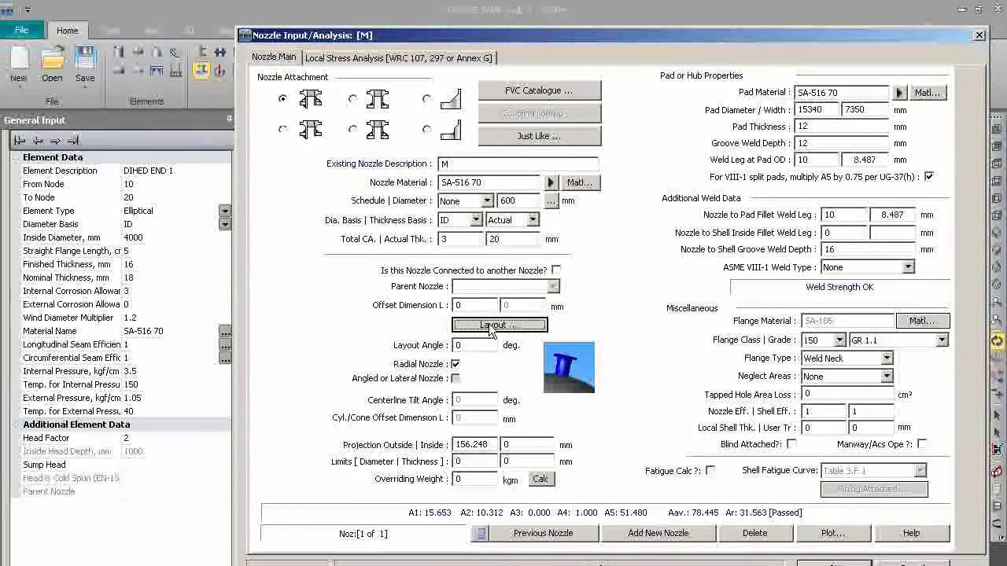
Step: Set the width of nozzle M's reinforcing pad to 75 mm
key("Tab")
key("Tab")
key("Tab")
key("Tab")
key("Tab")
key("Tab")
key("Tab")
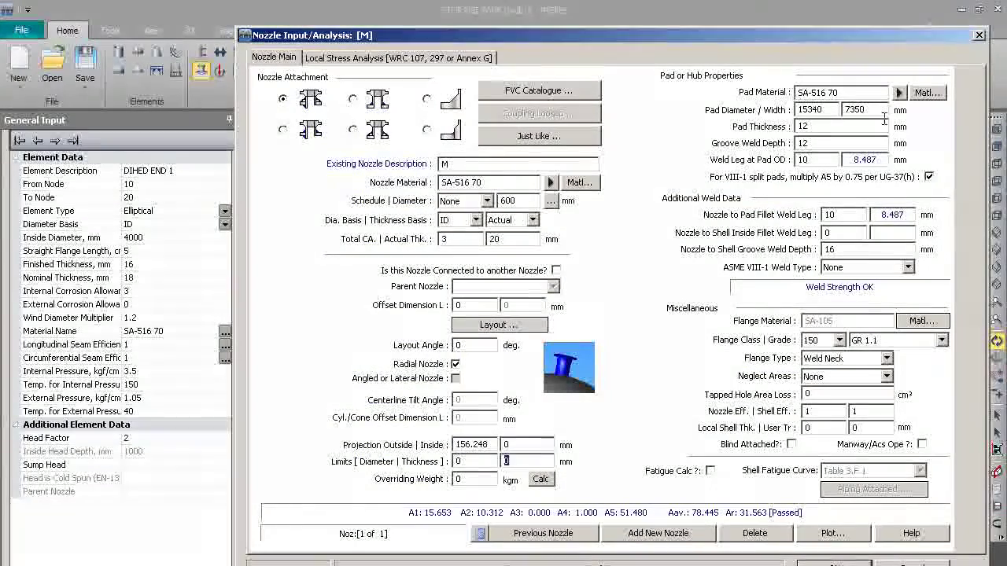
left_click(873, 110)
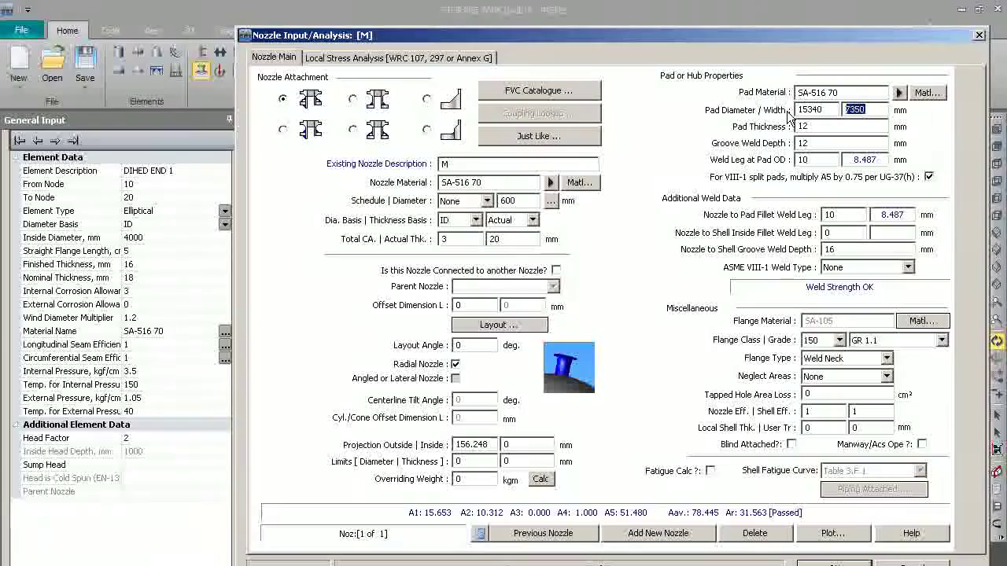
type("75")
key("Tab")
key("Tab")
key("Tab")
key("Tab")
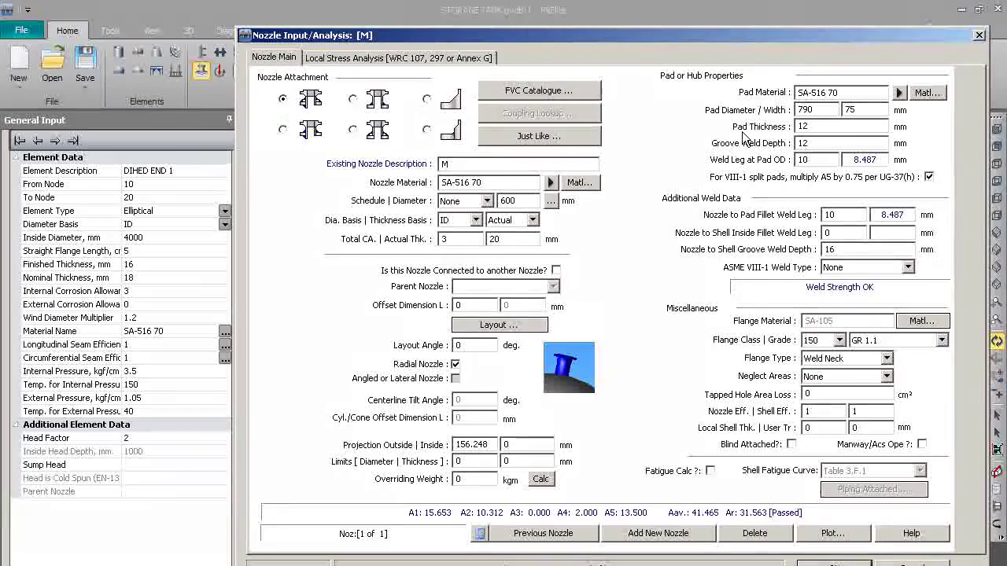
Step: Go through nozzle M's weld, flange and efficiency values, keep them as they are and accept the nozzle
key("Tab")
key("Tab")
key("Tab")
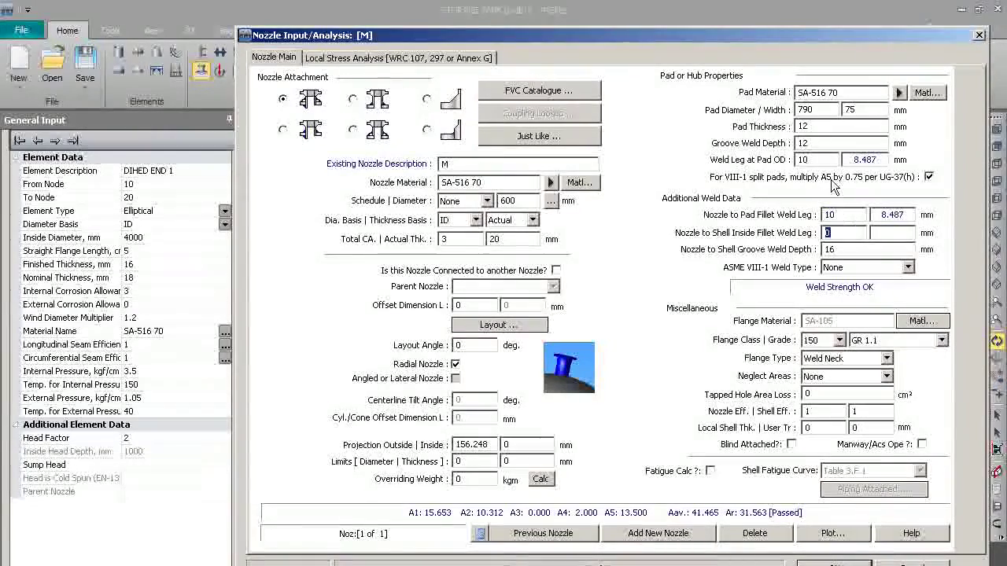
key("Tab")
key("Tab")
key("Tab")
key("Tab")
key("Tab")
key("Tab")
key("Tab")
key("Tab")
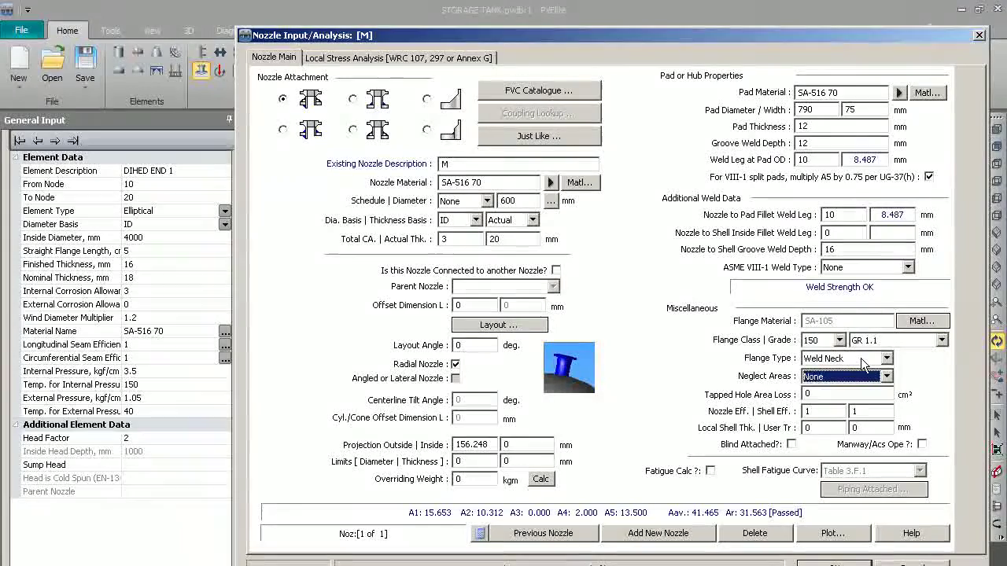
key("Tab")
key("Tab")
key("Tab")
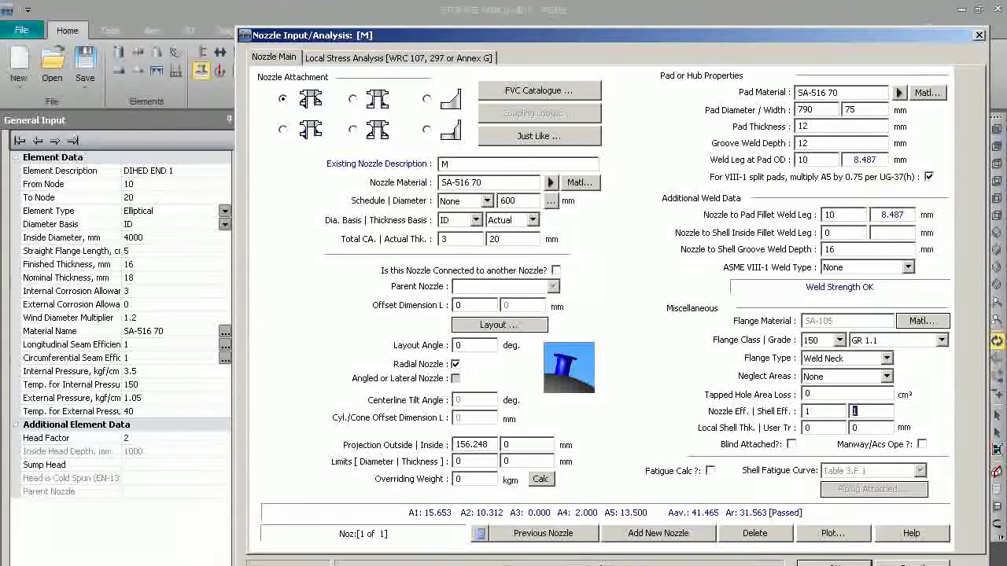
key("Return")
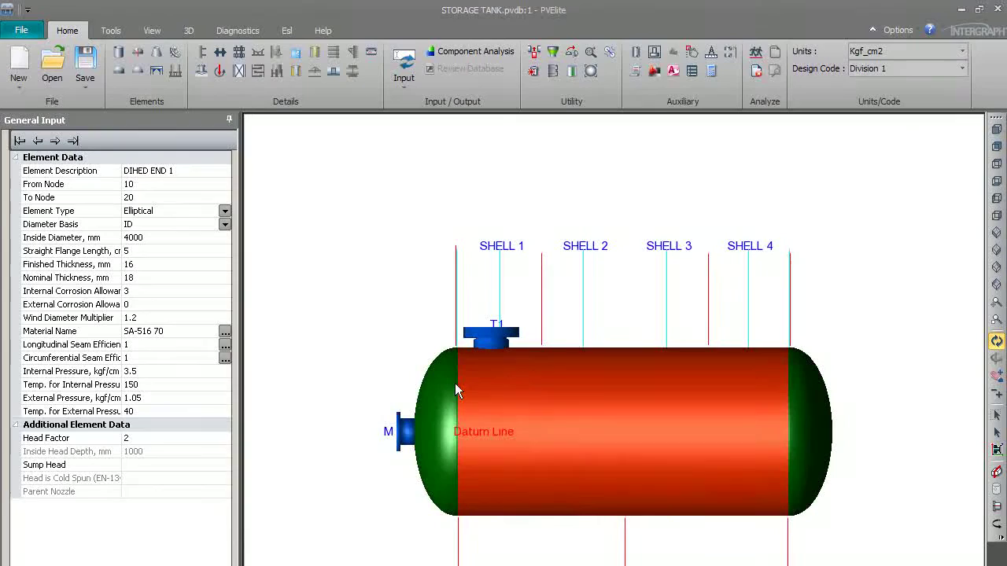
Step: Reopen nozzle M on the elliptical head for editing and mark it as having a blind attached
left_click(496, 347)
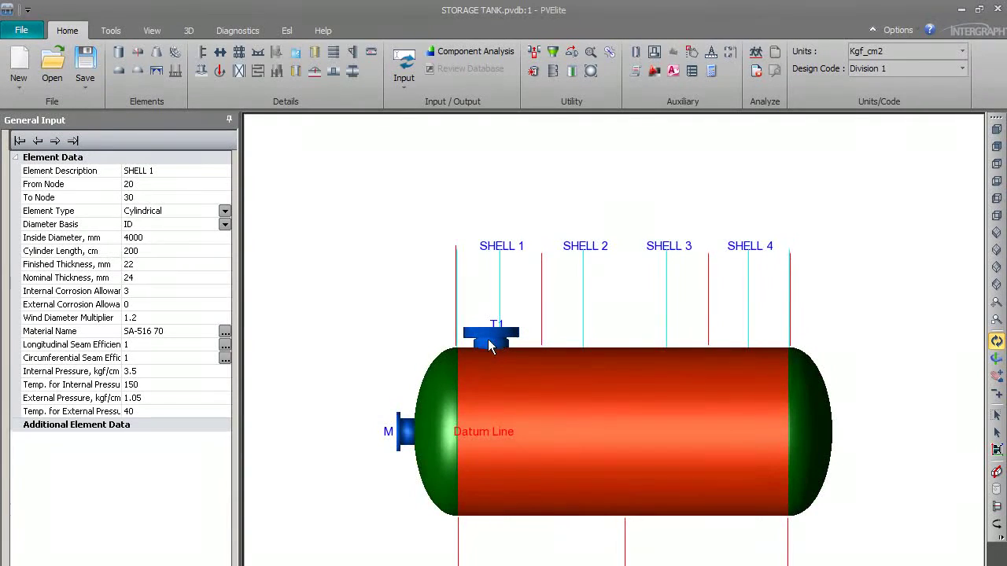
left_click_drag(488, 347, 504, 310)
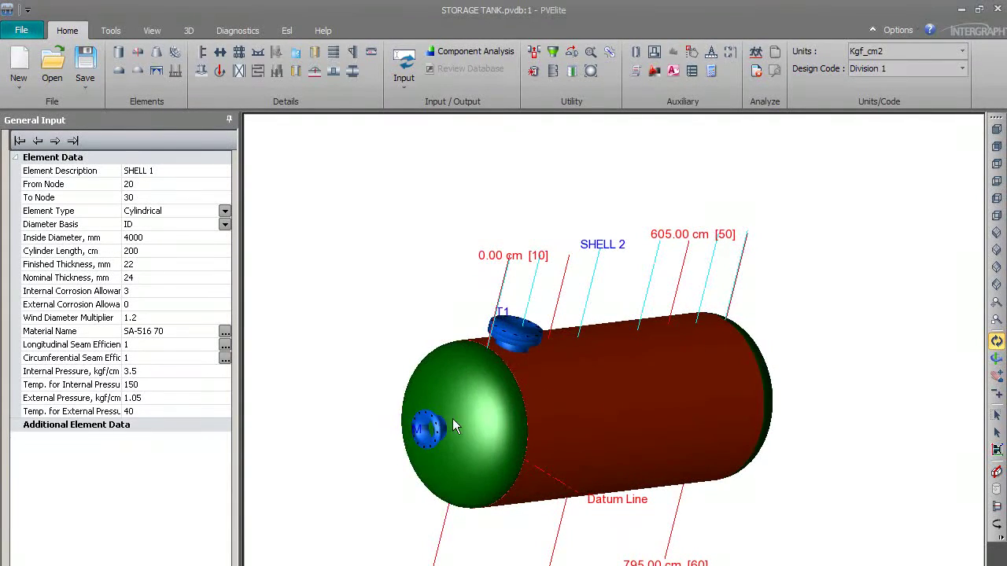
left_click_drag(452, 426, 486, 327)
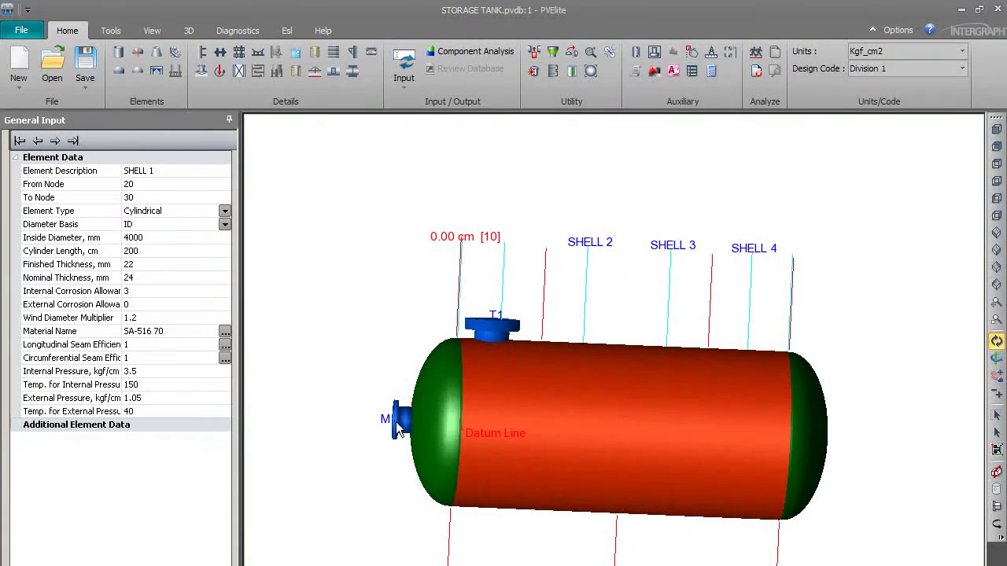
double_click(396, 422)
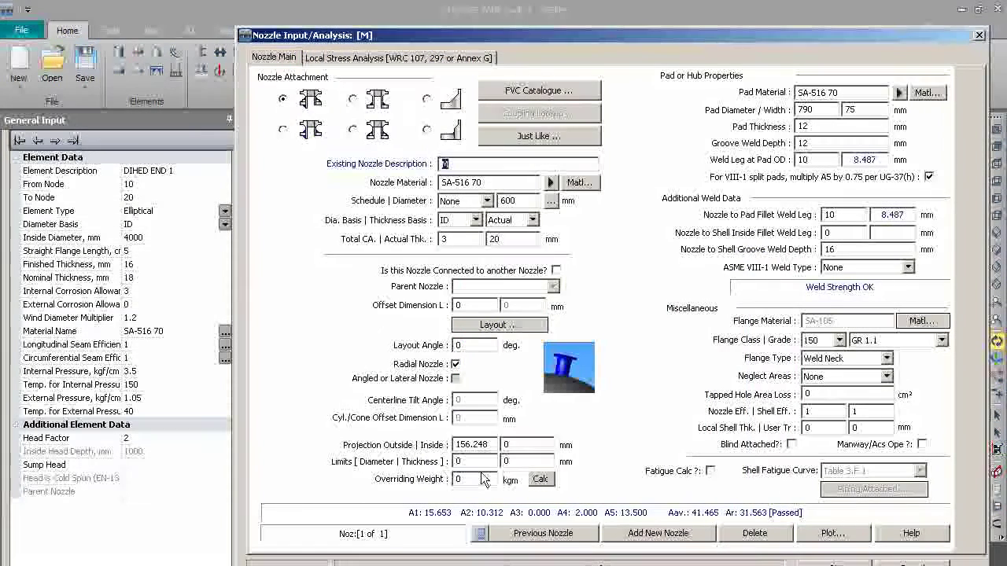
left_click(791, 445)
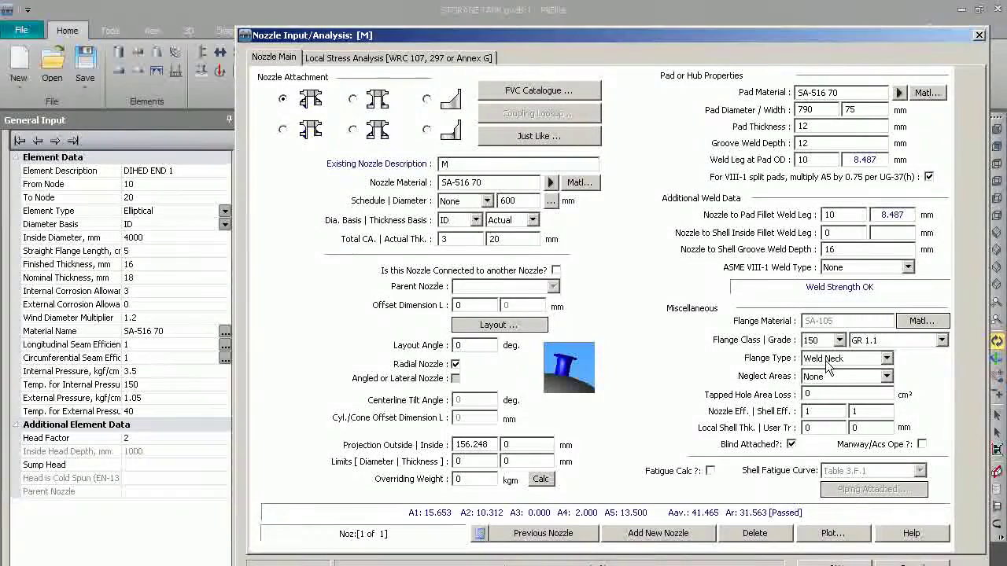
Step: Check manhole M's row in nozzle.bmp's nozzle schedule and accept the edited nozzle M
key("alt+Tab")
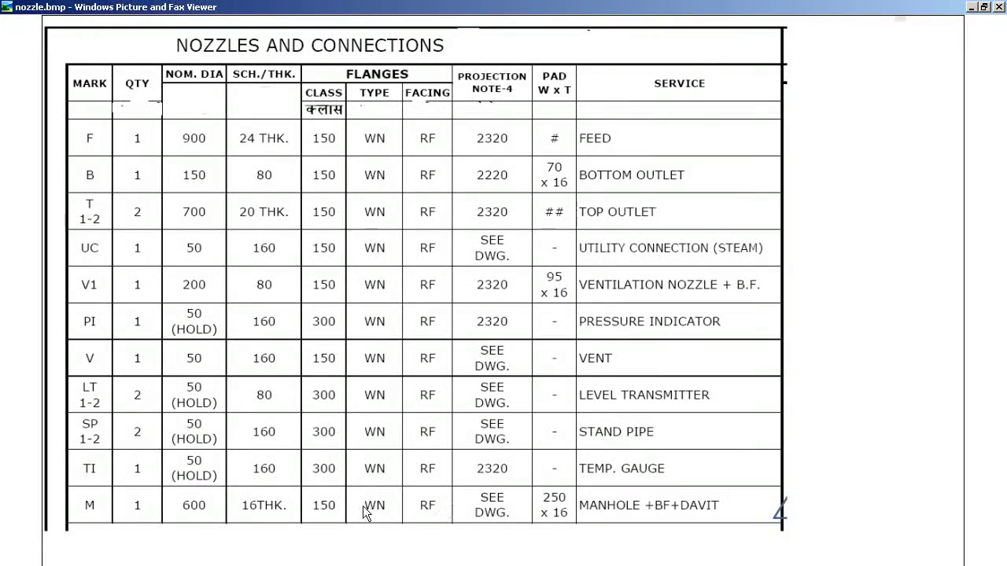
key("alt+Tab")
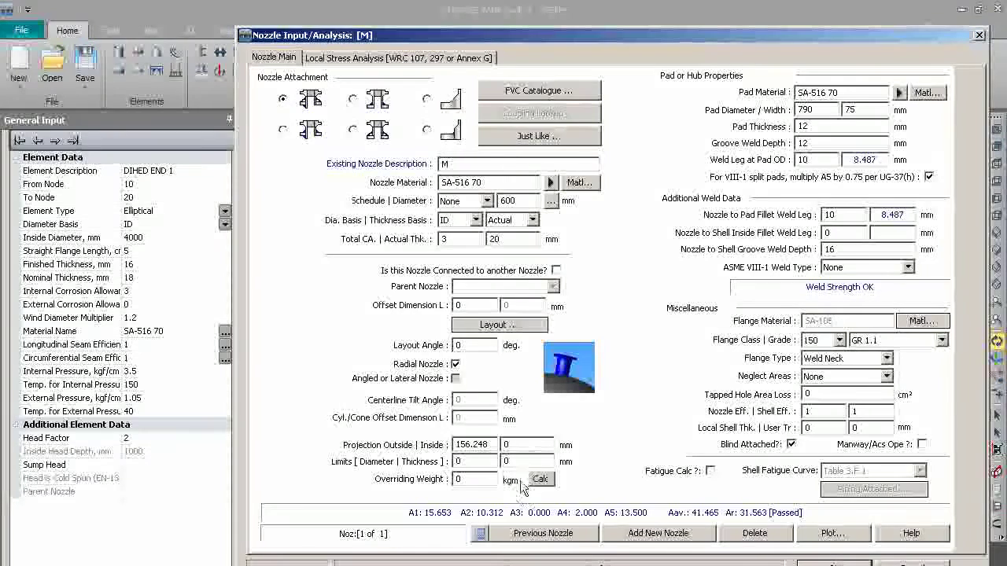
left_click(540, 479)
left_click(815, 563)
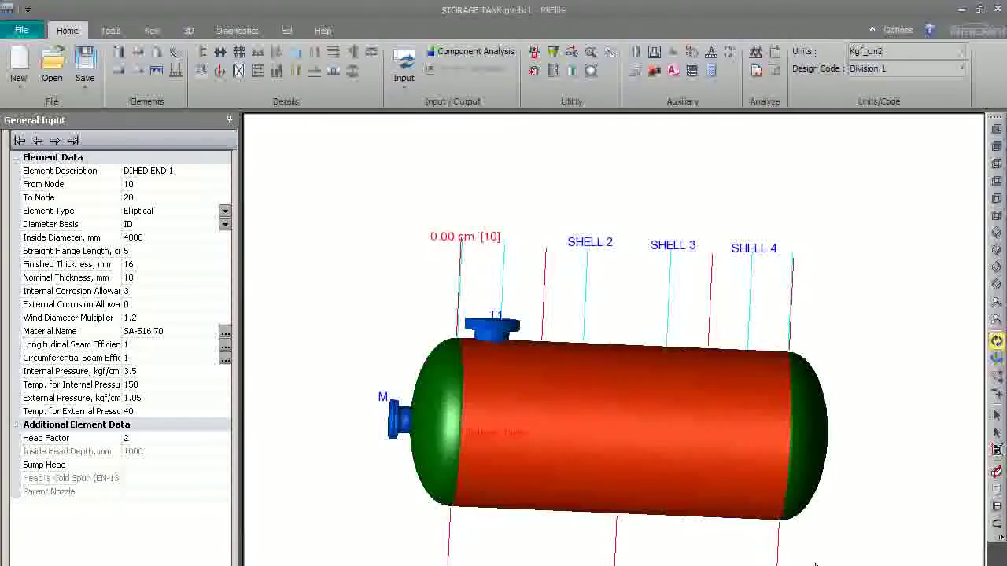
Step: Examine the blind on manhole M and top outlet T1 on the tank model up close and from several angles
left_click(514, 452)
scroll(510, 428, "up", 5)
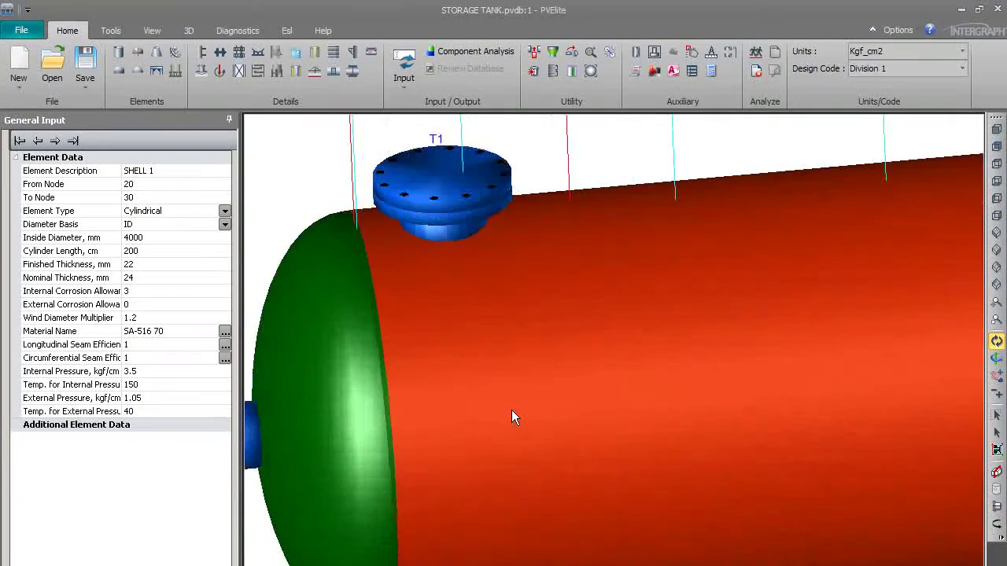
scroll(513, 413, "down", 5)
scroll(405, 295, "up", 2)
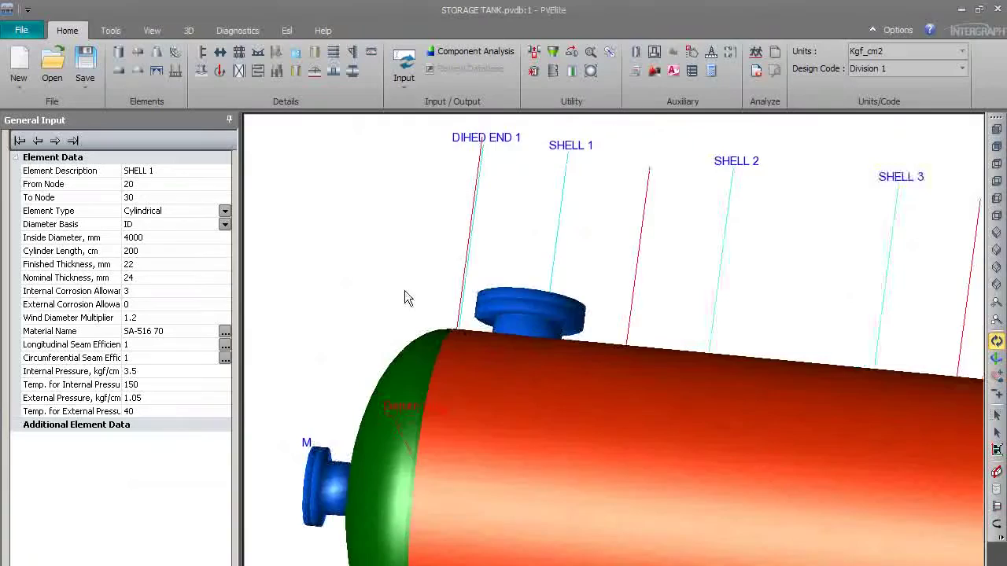
left_click_drag(405, 291, 447, 366)
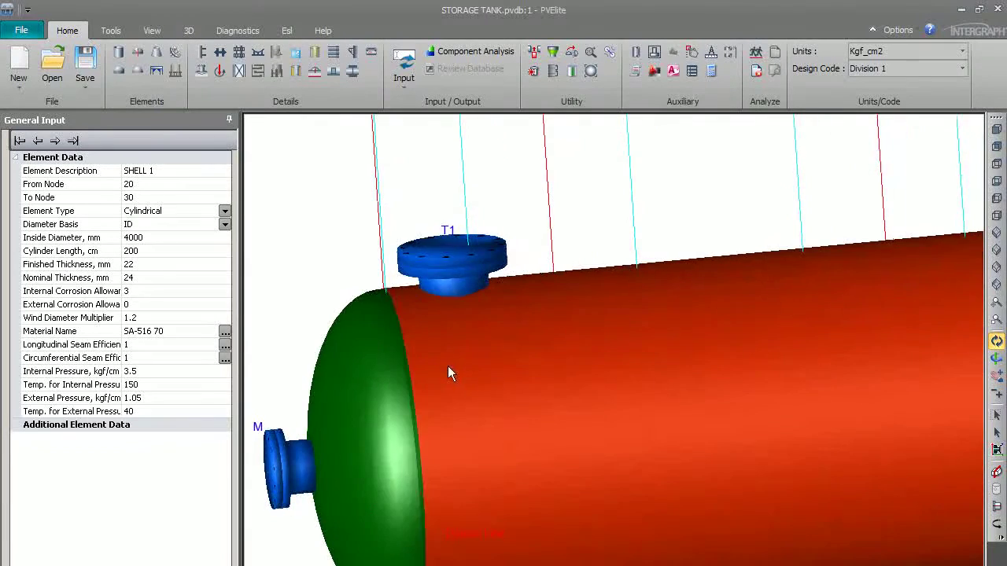
scroll(480, 370, "down", 2)
scroll(527, 378, "down", 1)
scroll(527, 378, "up", 1)
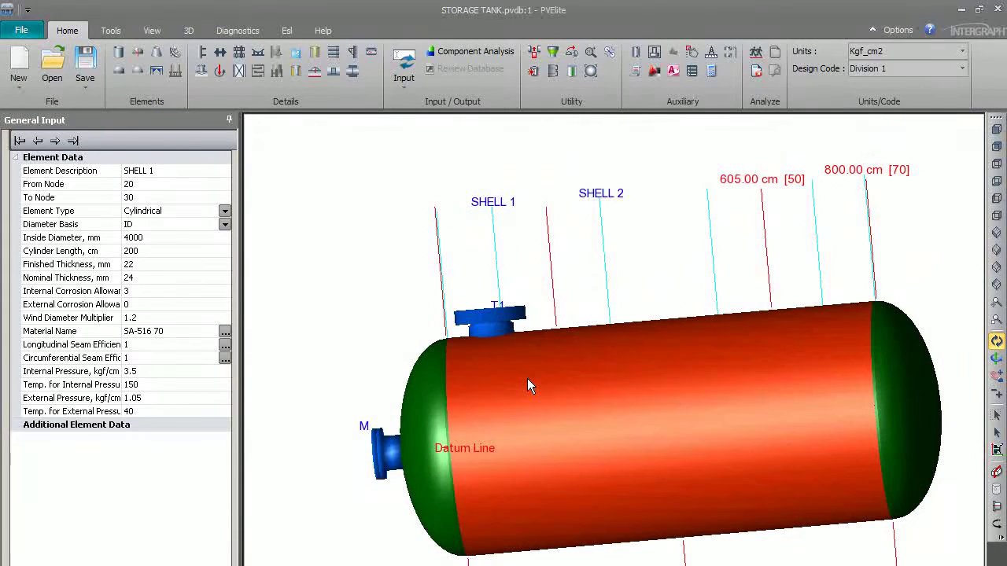